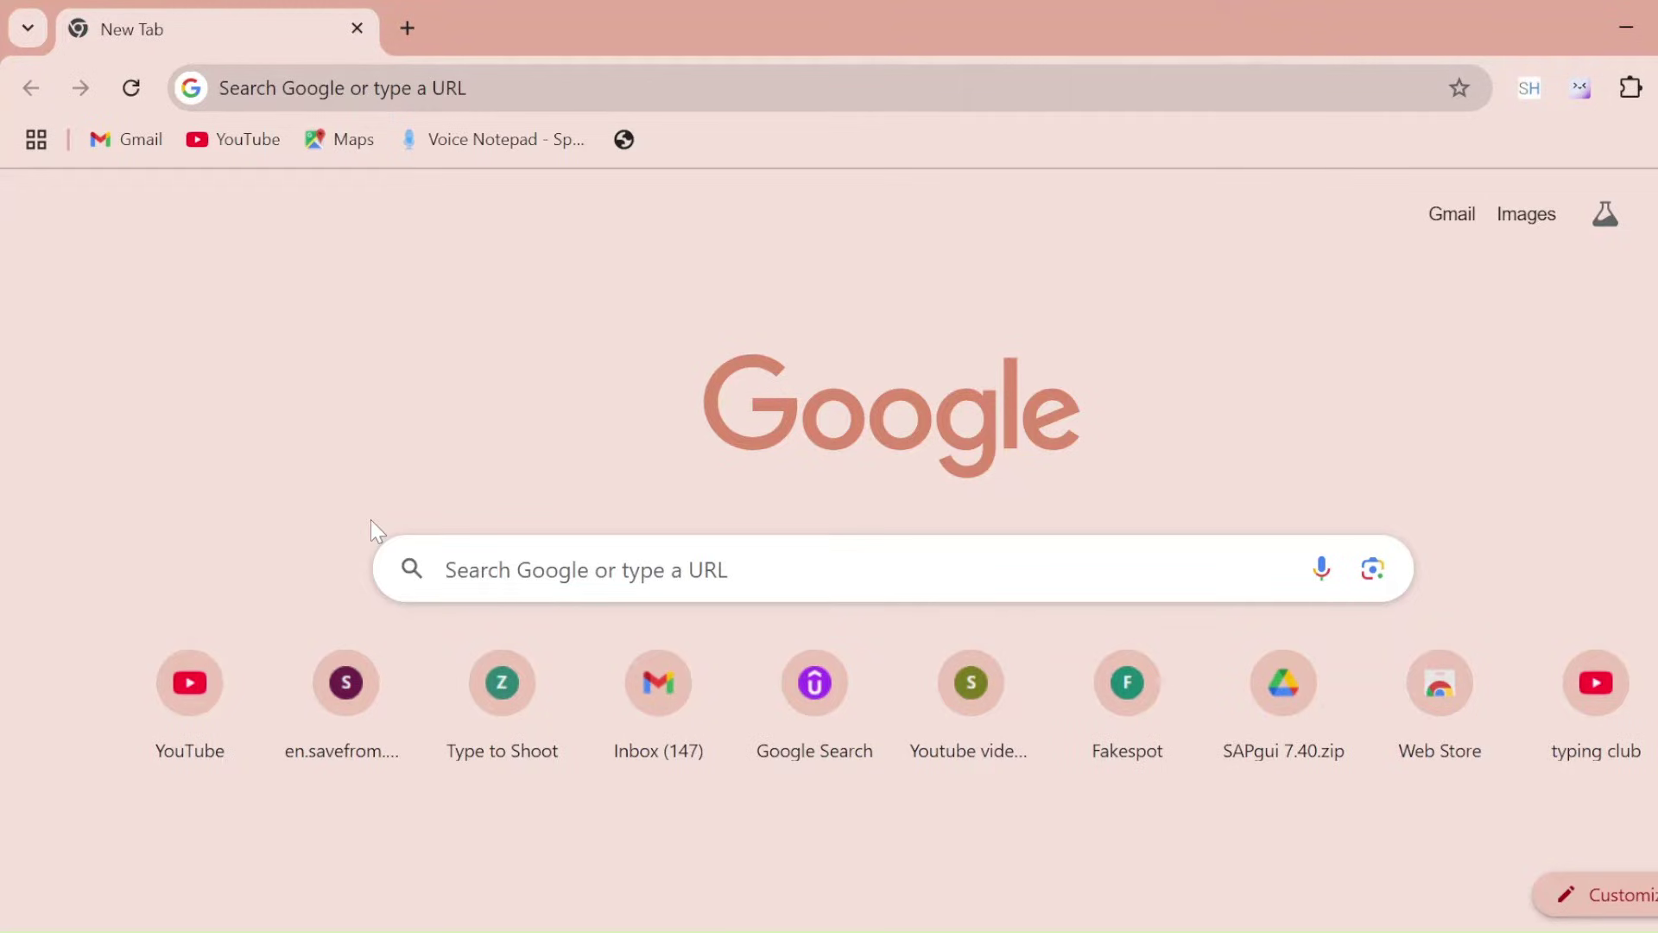
# Paste the shared Google Drive file link into the address bar and open it
pyautogui.click(434, 568)
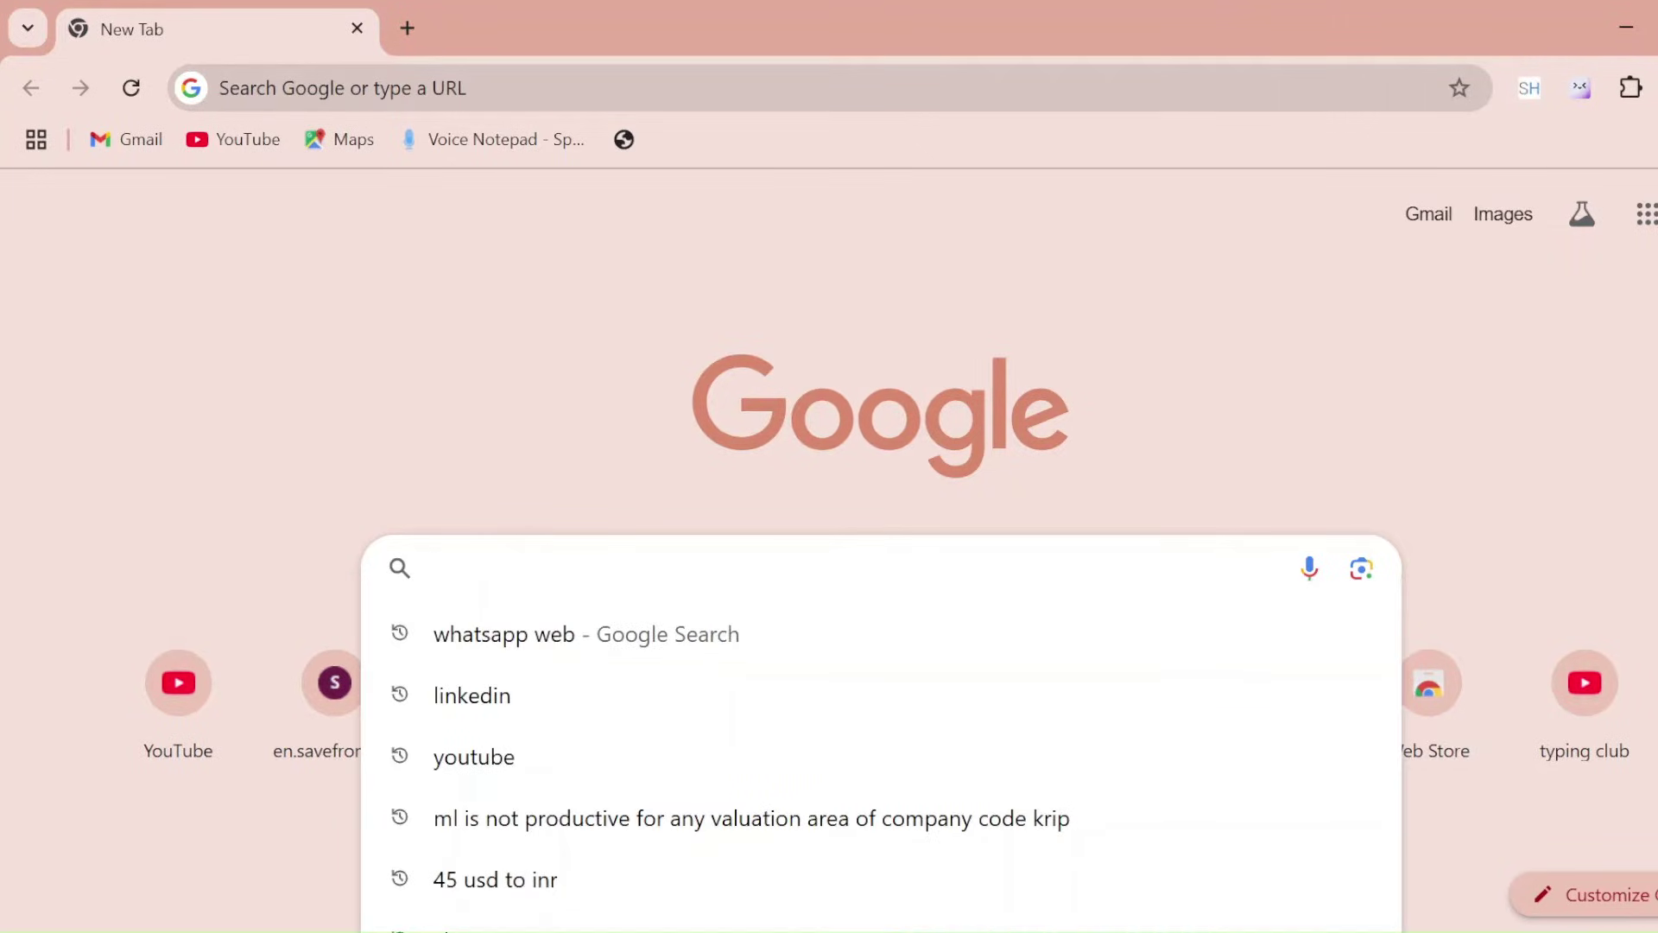
pyautogui.press('Return')
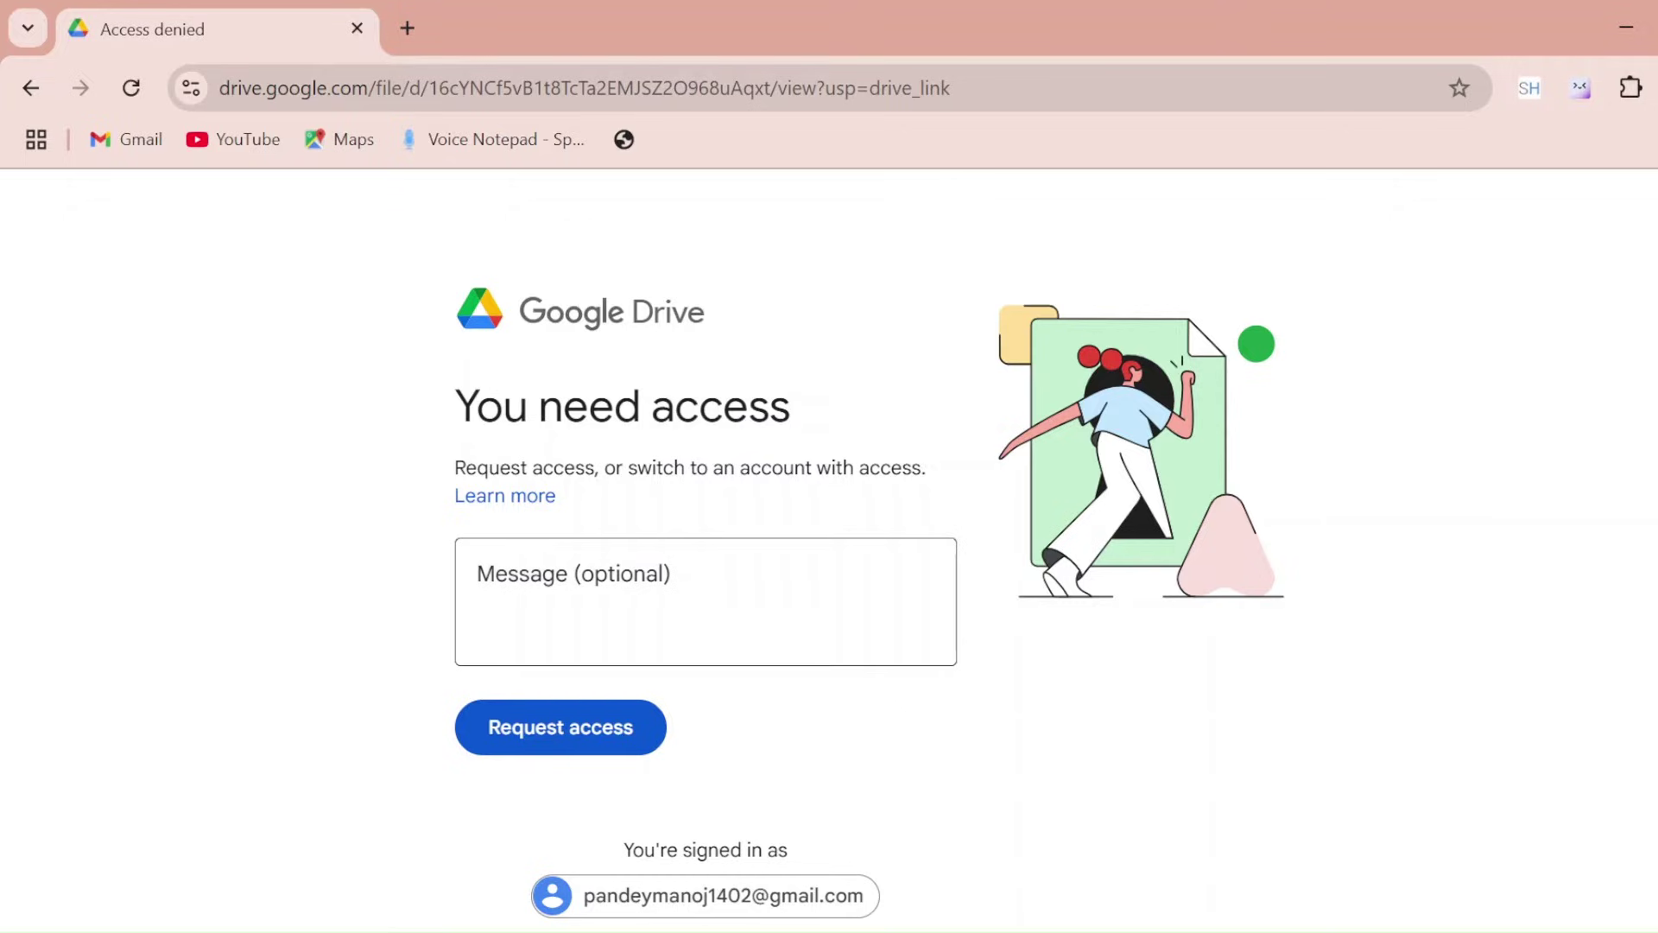
# Send an access request to the file owner with the message 'Hi please share gui'
pyautogui.click(480, 574)
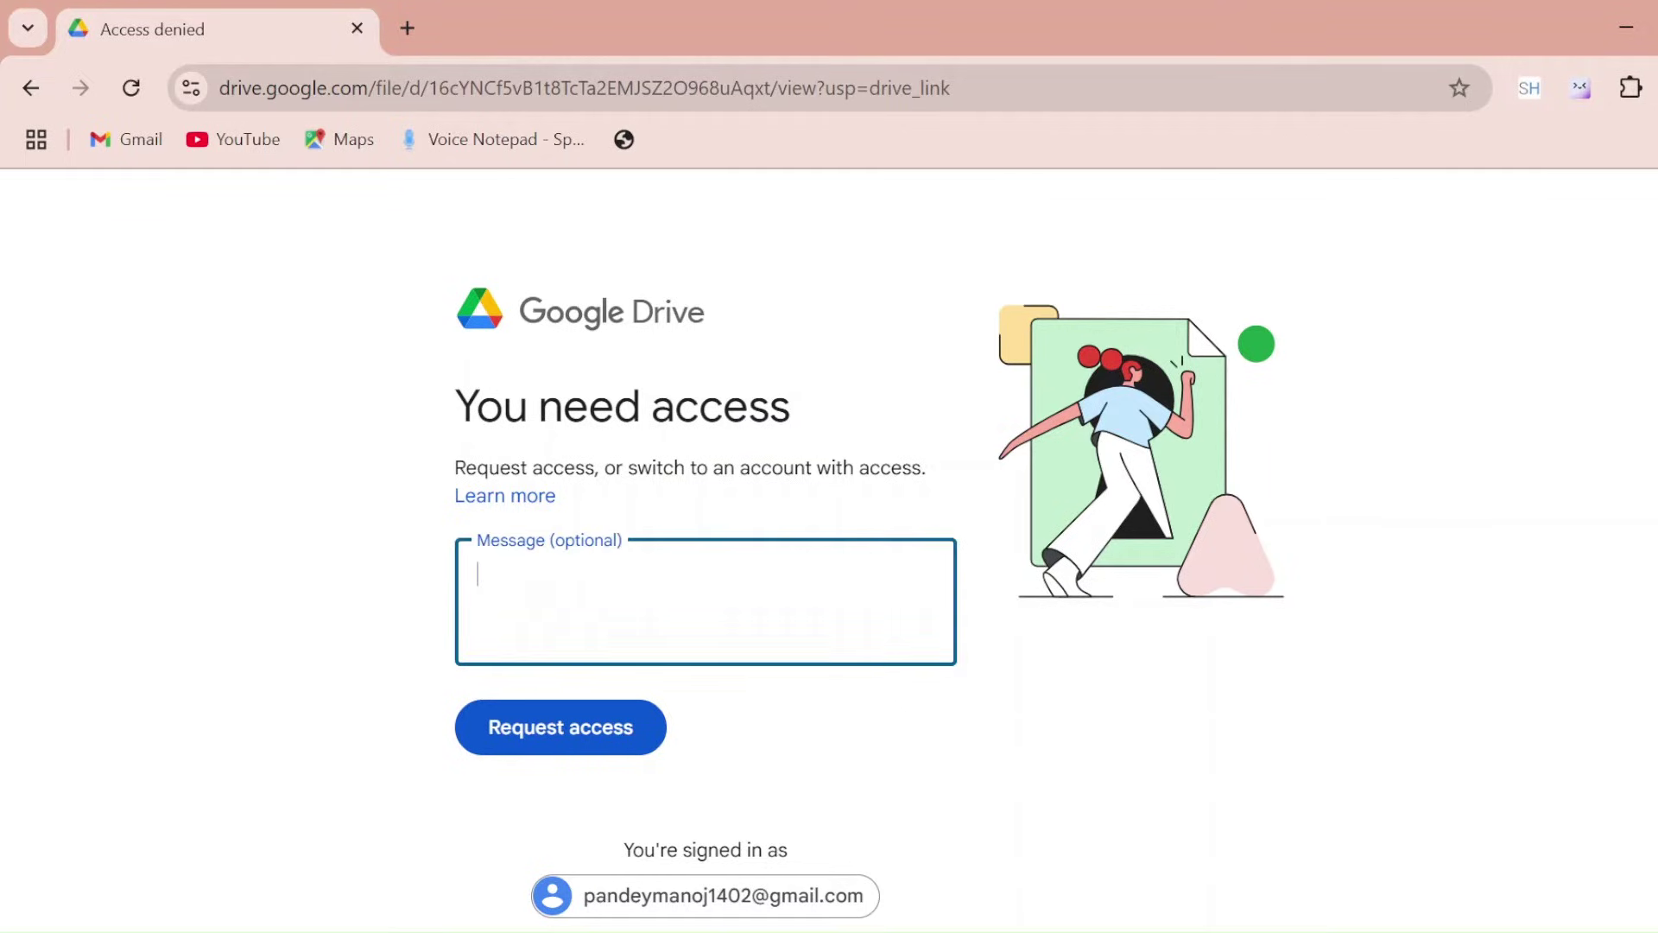
pyautogui.write('HI')
pyautogui.press('BackSpace')
pyautogui.press('capslock')
pyautogui.write('i ')
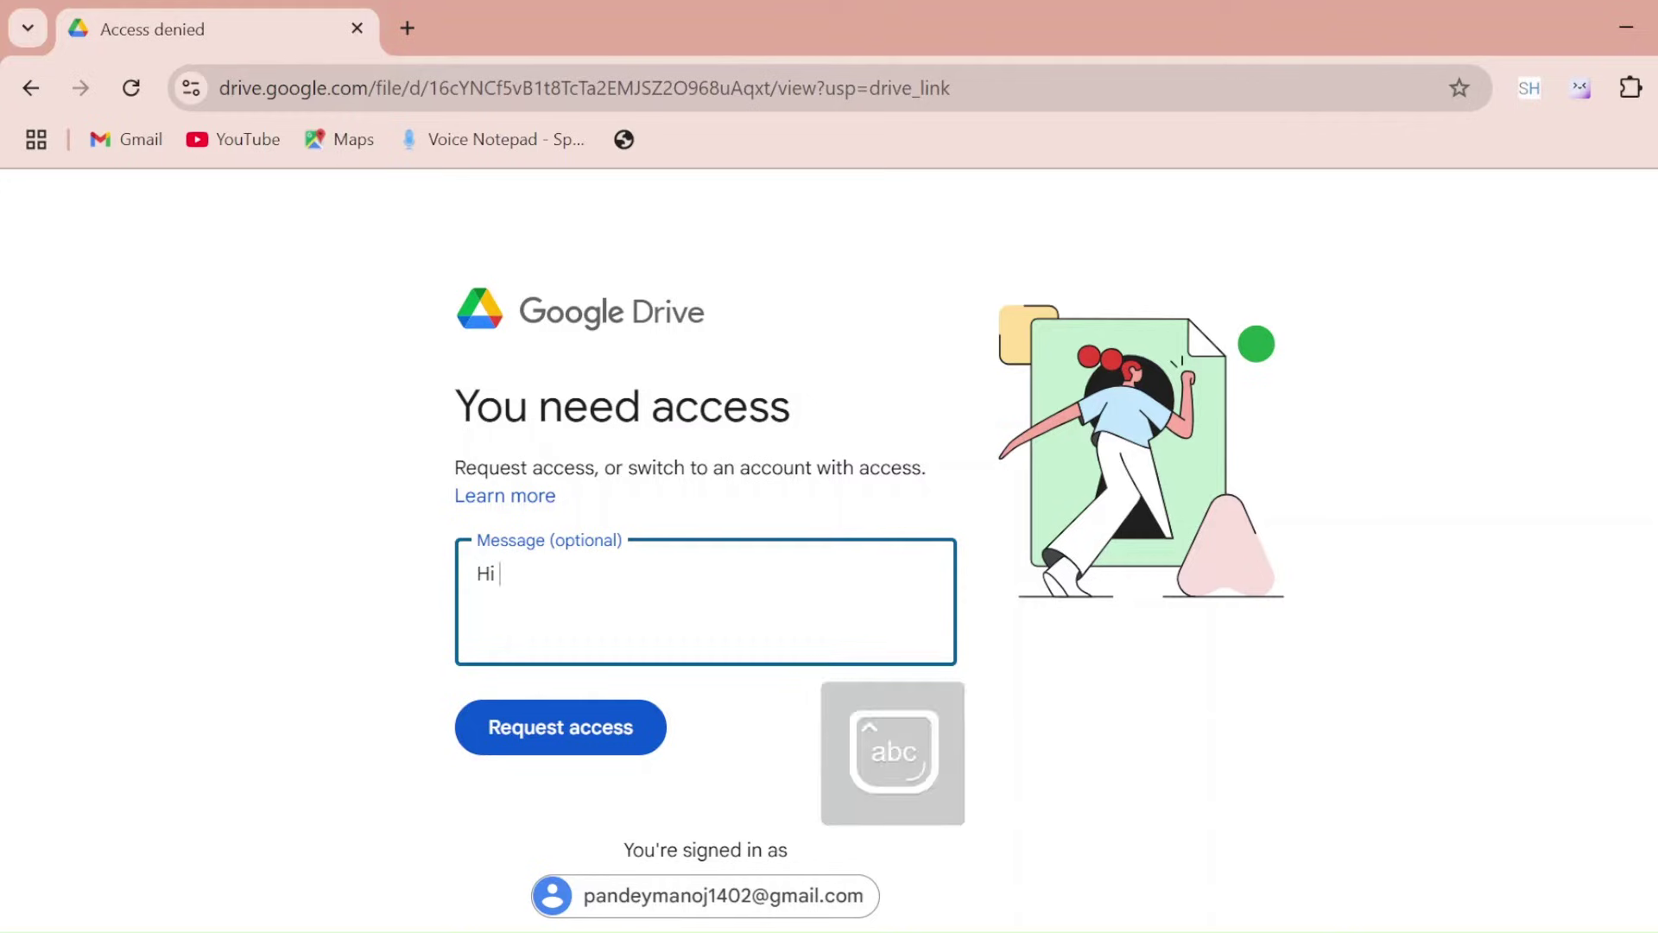
pyautogui.write('please shate')
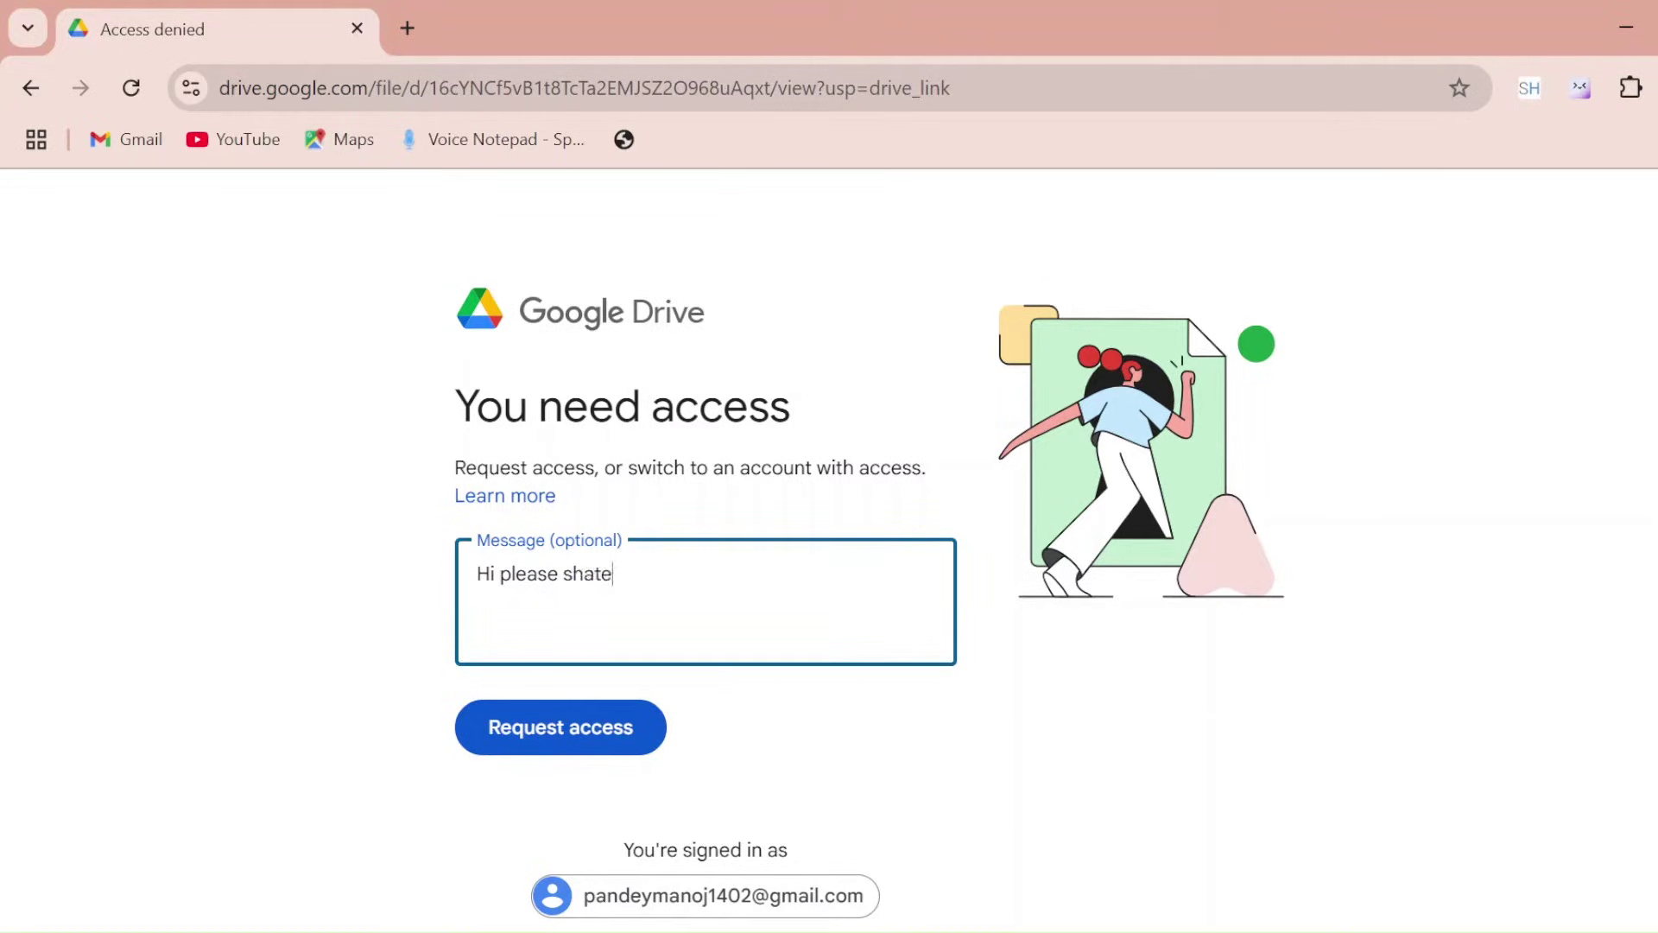
pyautogui.press('BackSpace')
pyautogui.write('re gui')
pyautogui.click(552, 741)
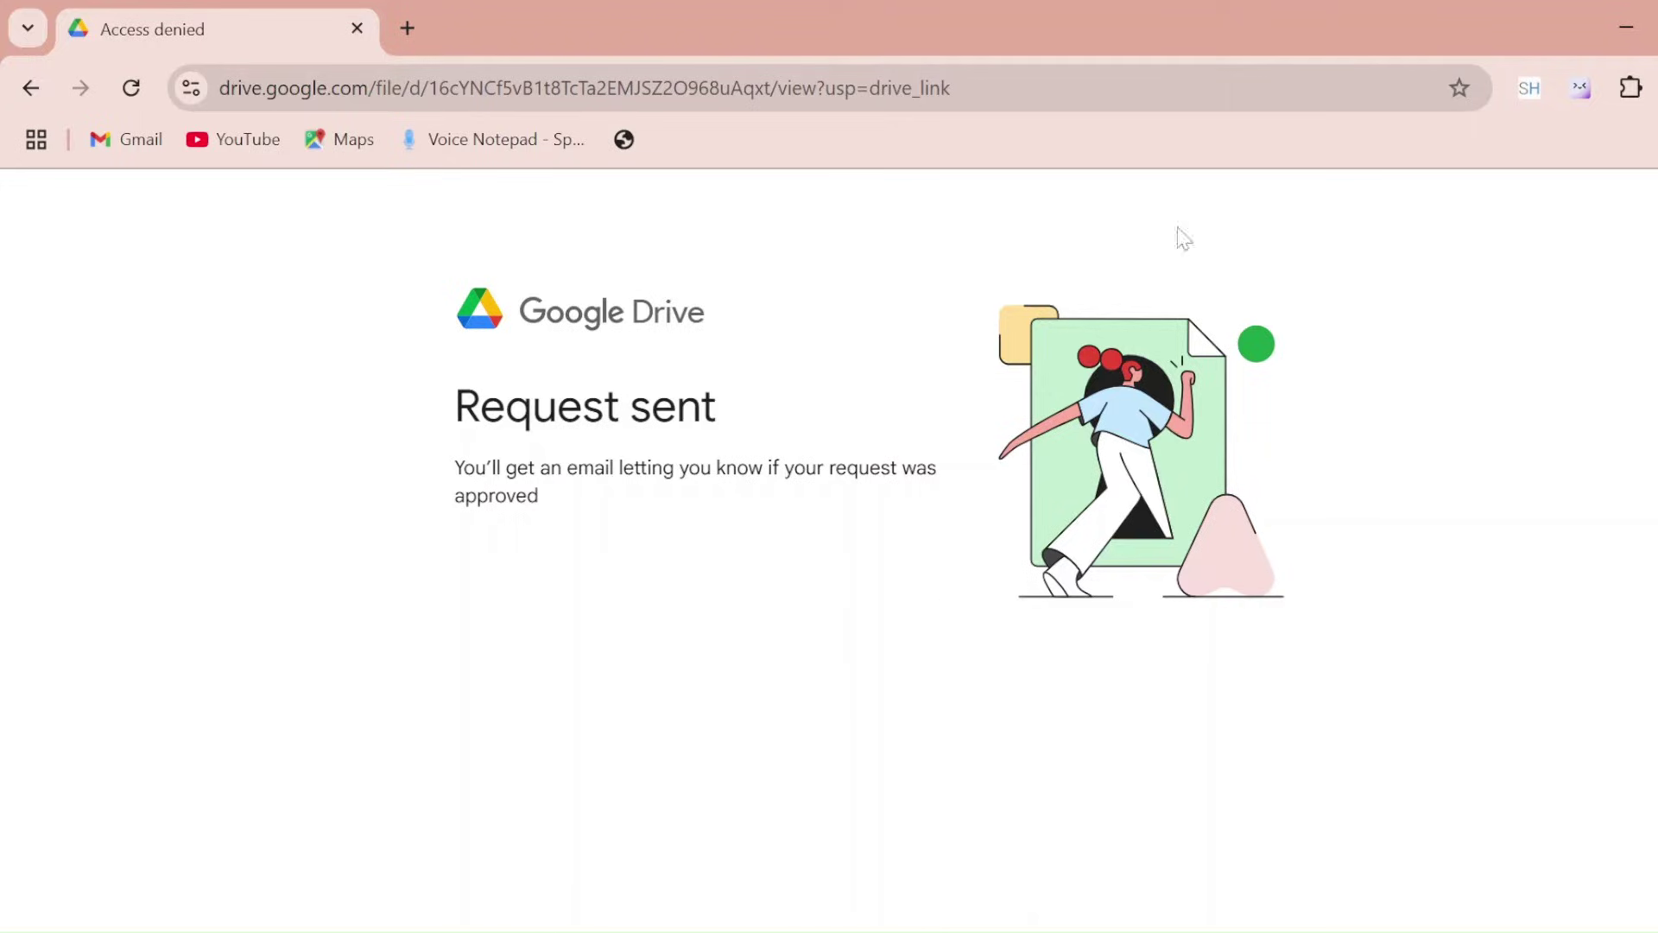
# Switch to the Chrome profile with access and open SAP_GUI_8.00.exe for download
pyautogui.click(1580, 87)
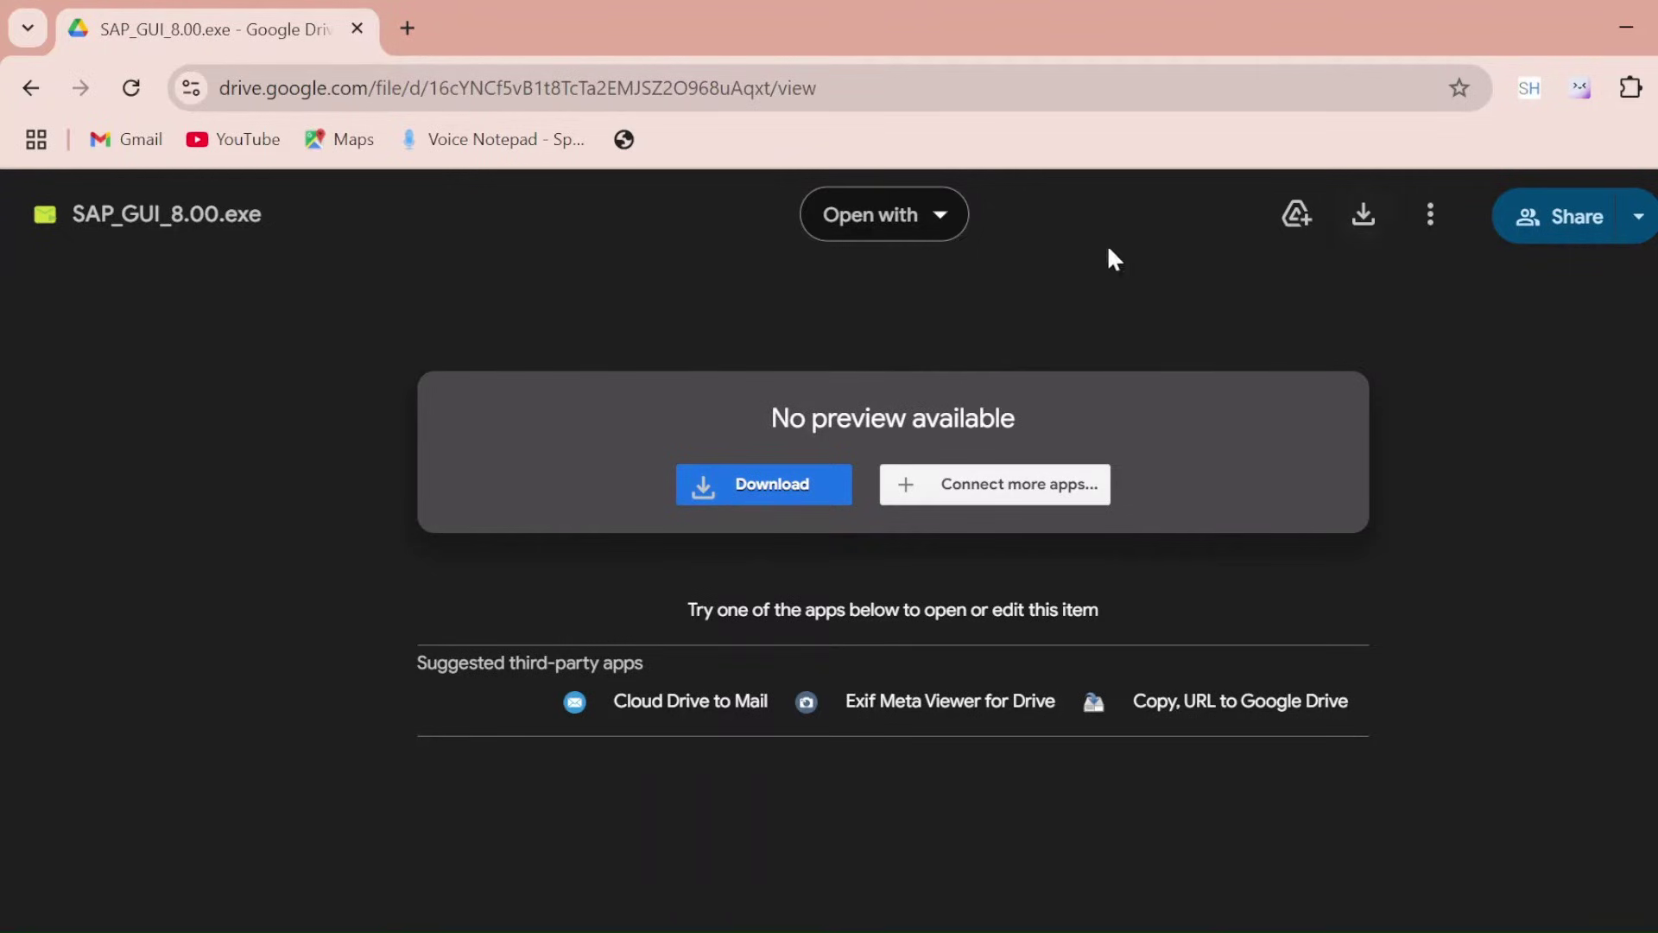
pyautogui.click(135, 142)
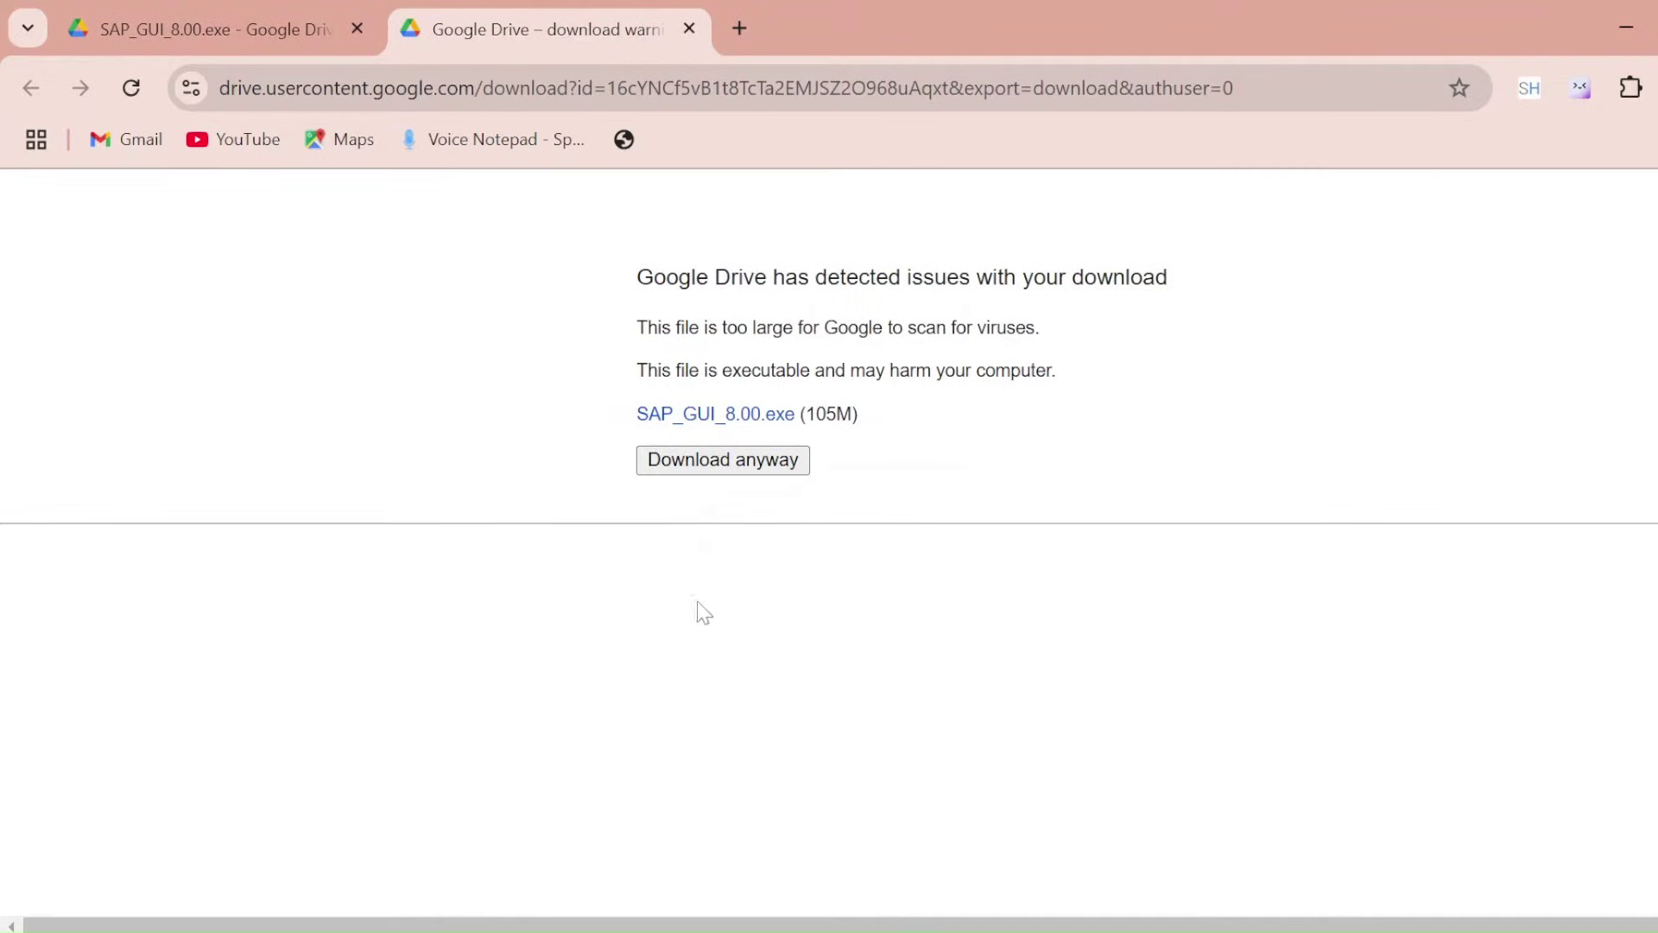
# Download SAP_GUI_8.00.exe despite the virus-scan warning and run the installer
pyautogui.click(719, 467)
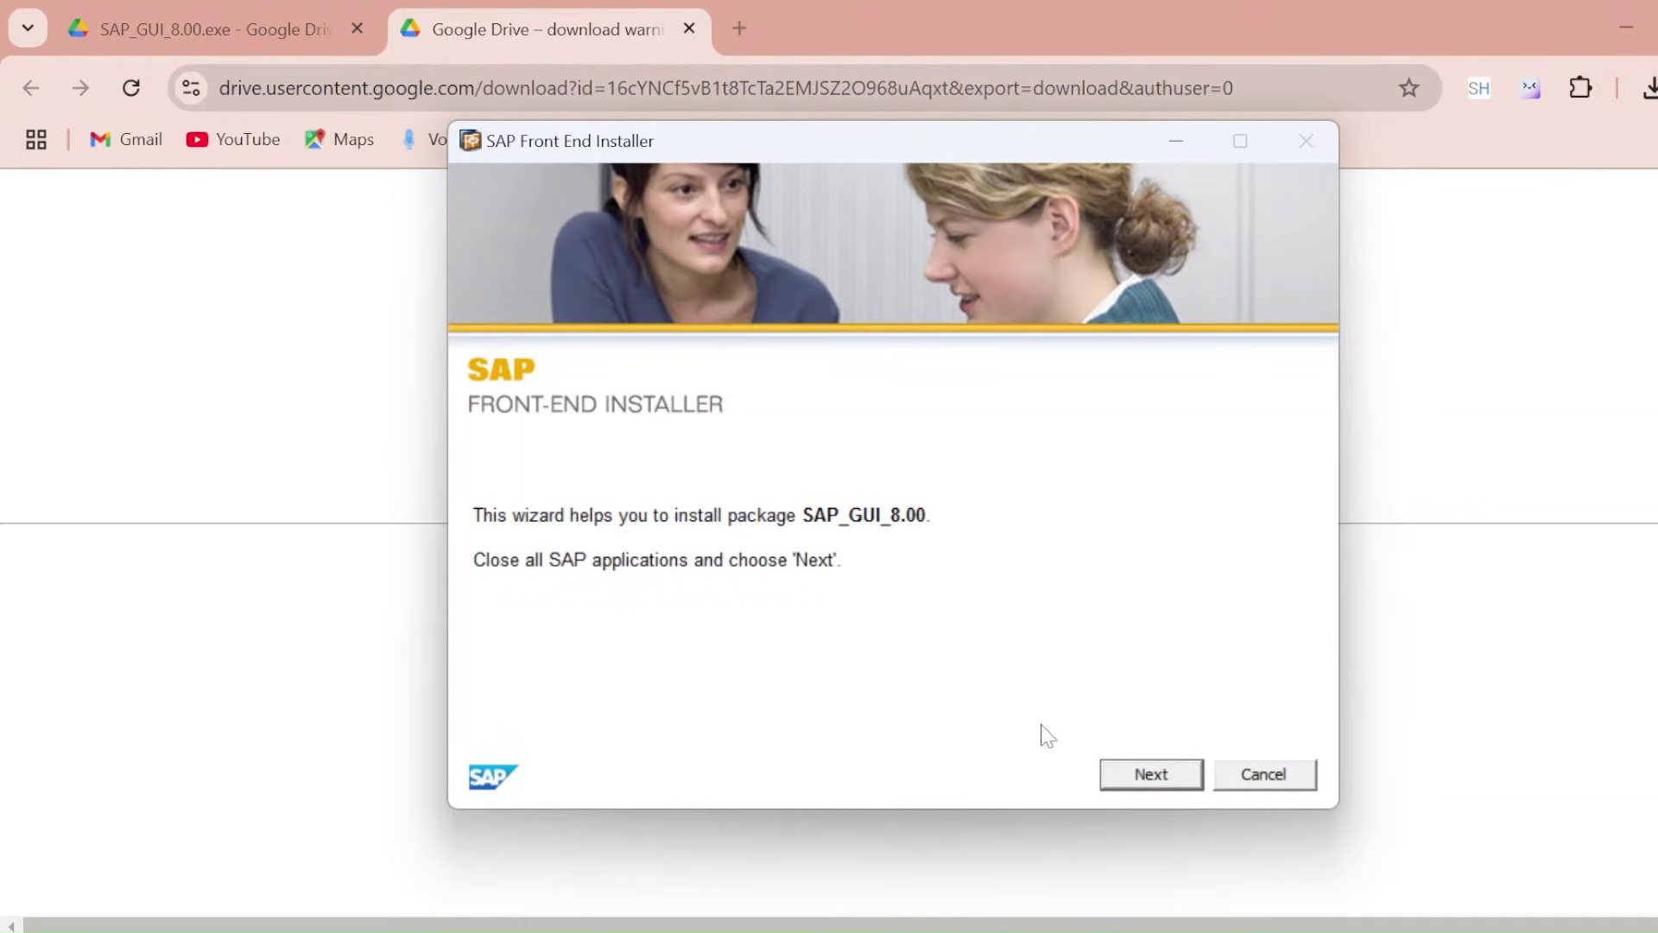
# Select the SAP_GUI_8.00 package in the installer and start the installation
pyautogui.click(1150, 775)
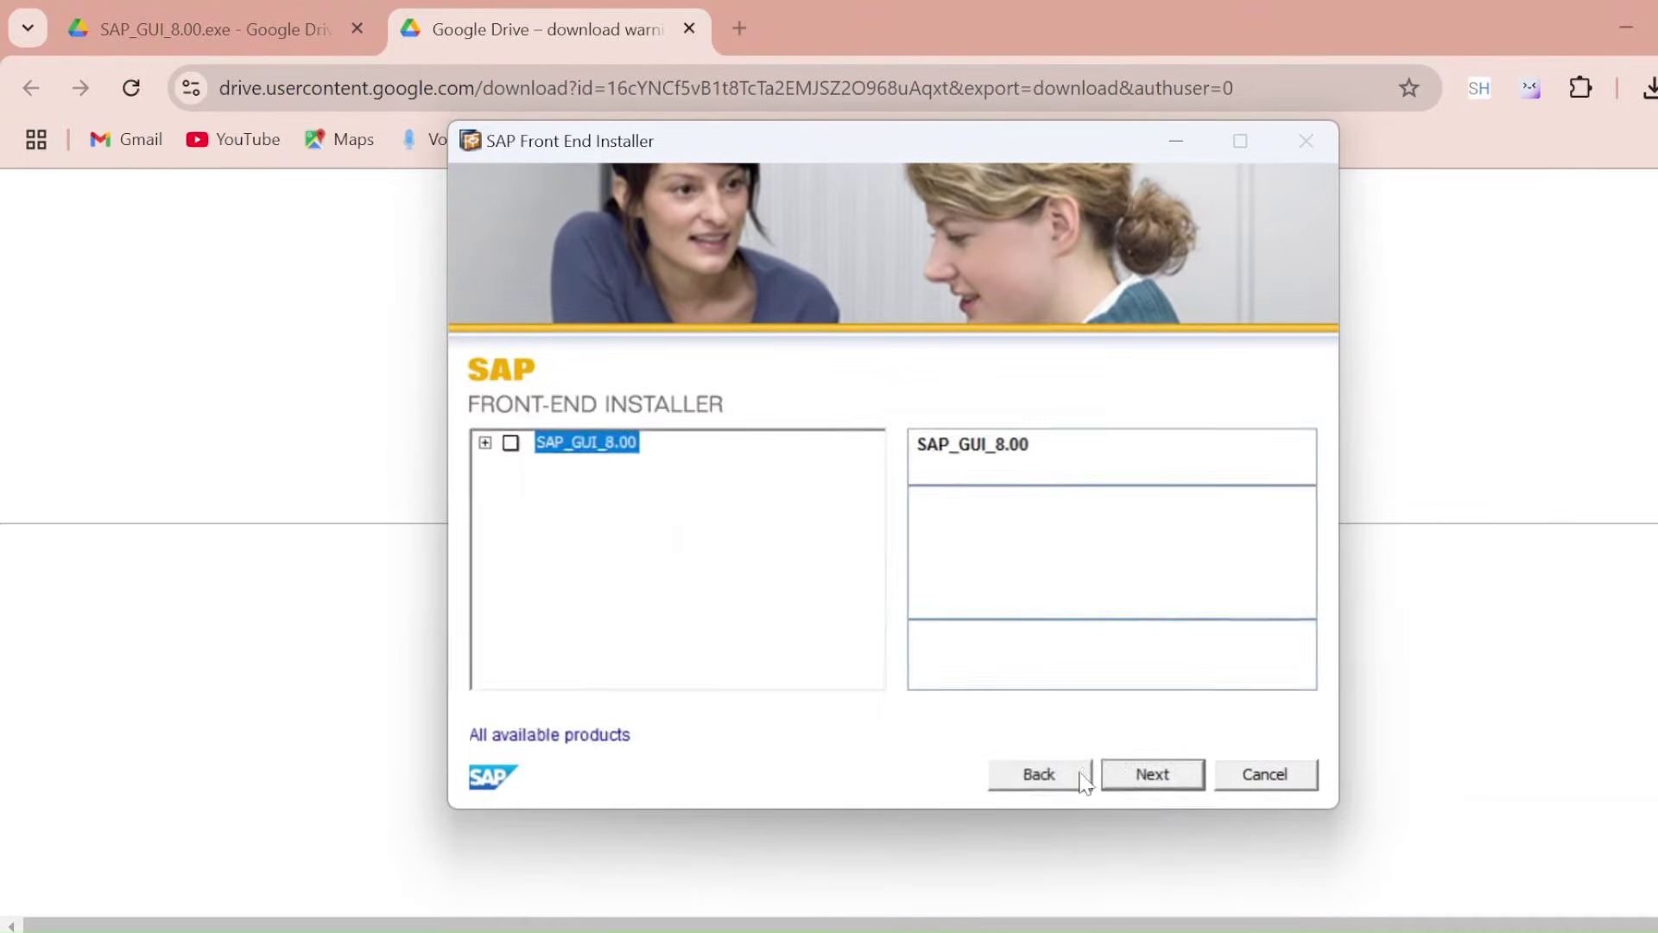
pyautogui.click(510, 443)
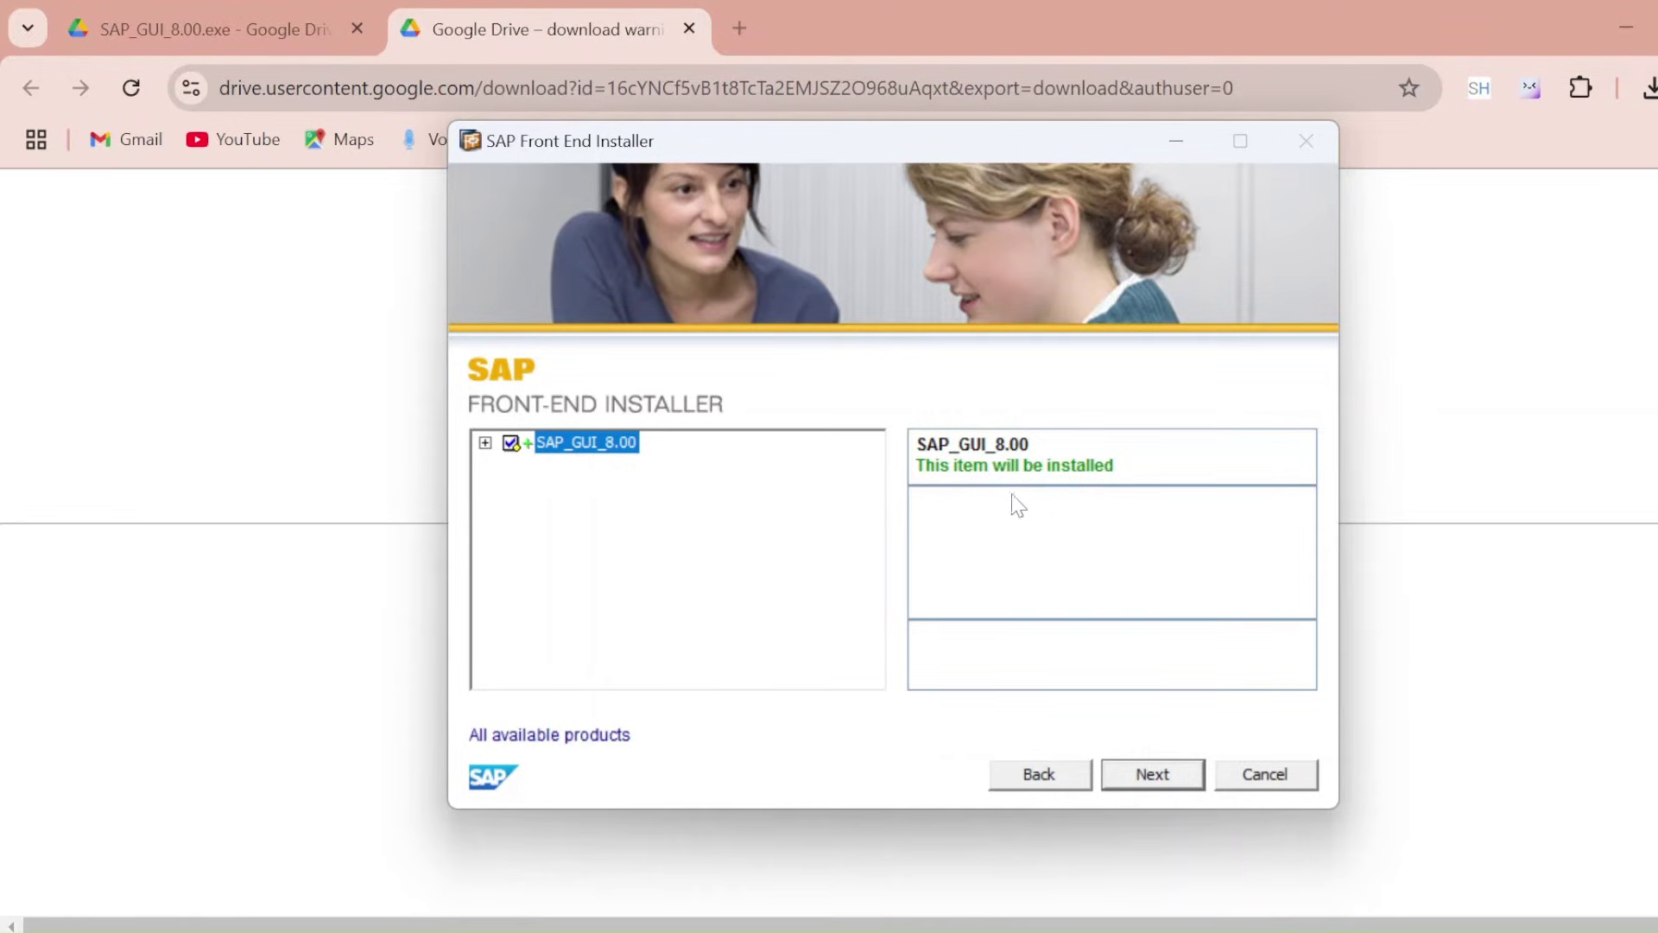
pyautogui.click(1162, 777)
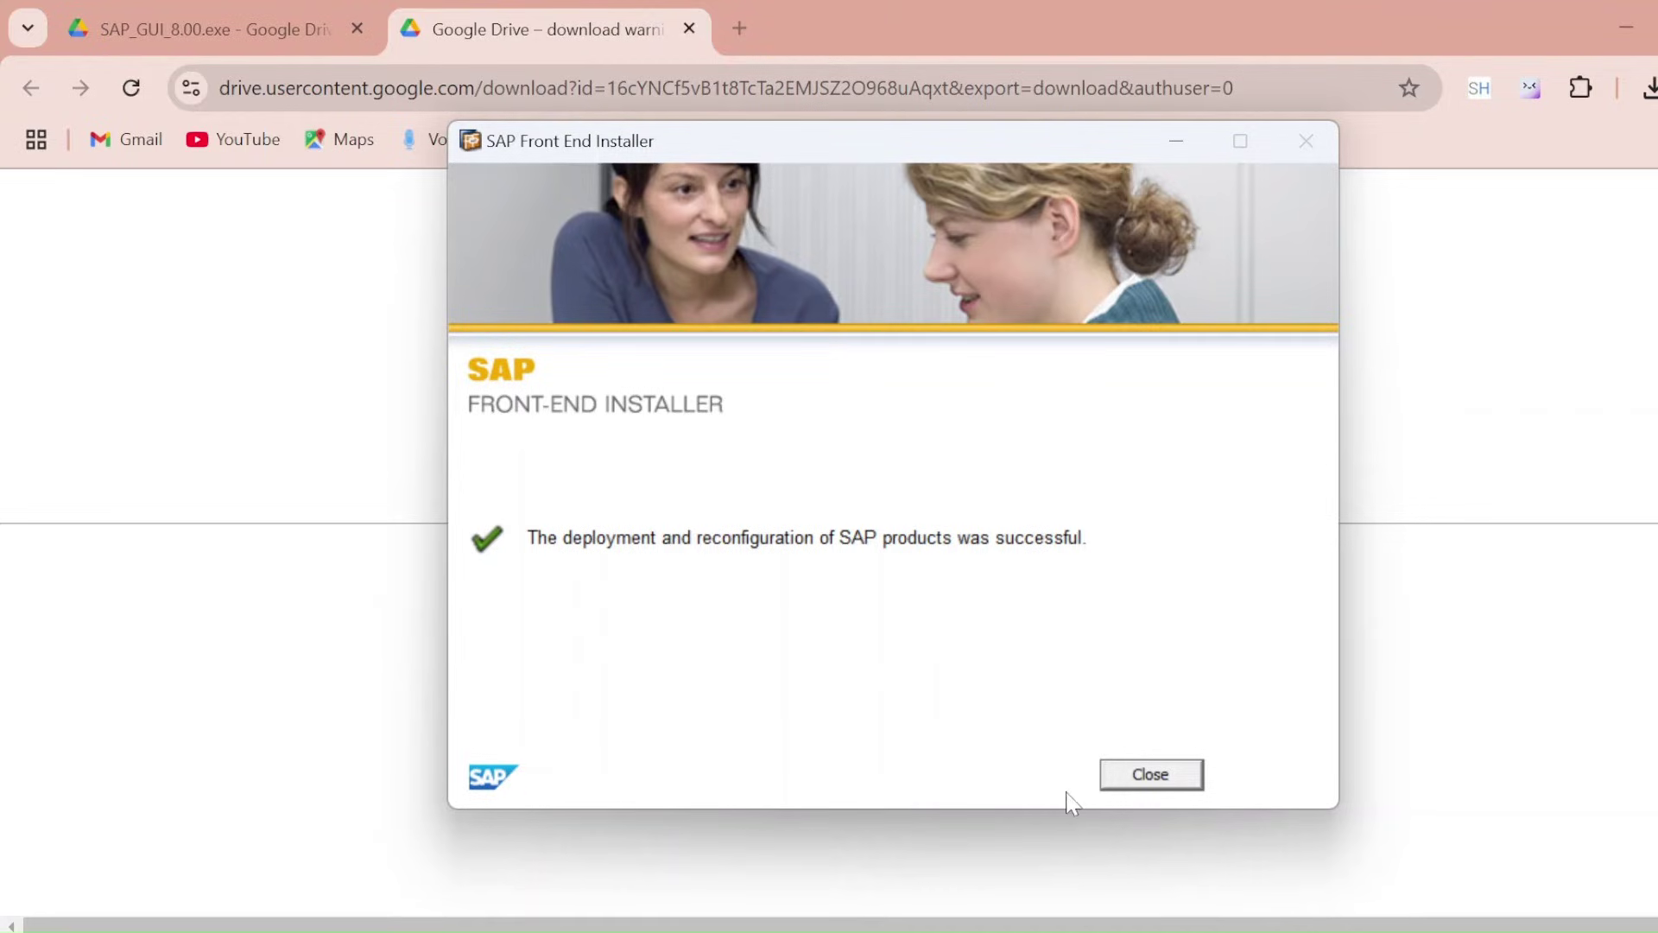
# Close the finished installer, minimize Chrome, and move the SAP Logon shortcut to mid-desktop
pyautogui.click(1140, 776)
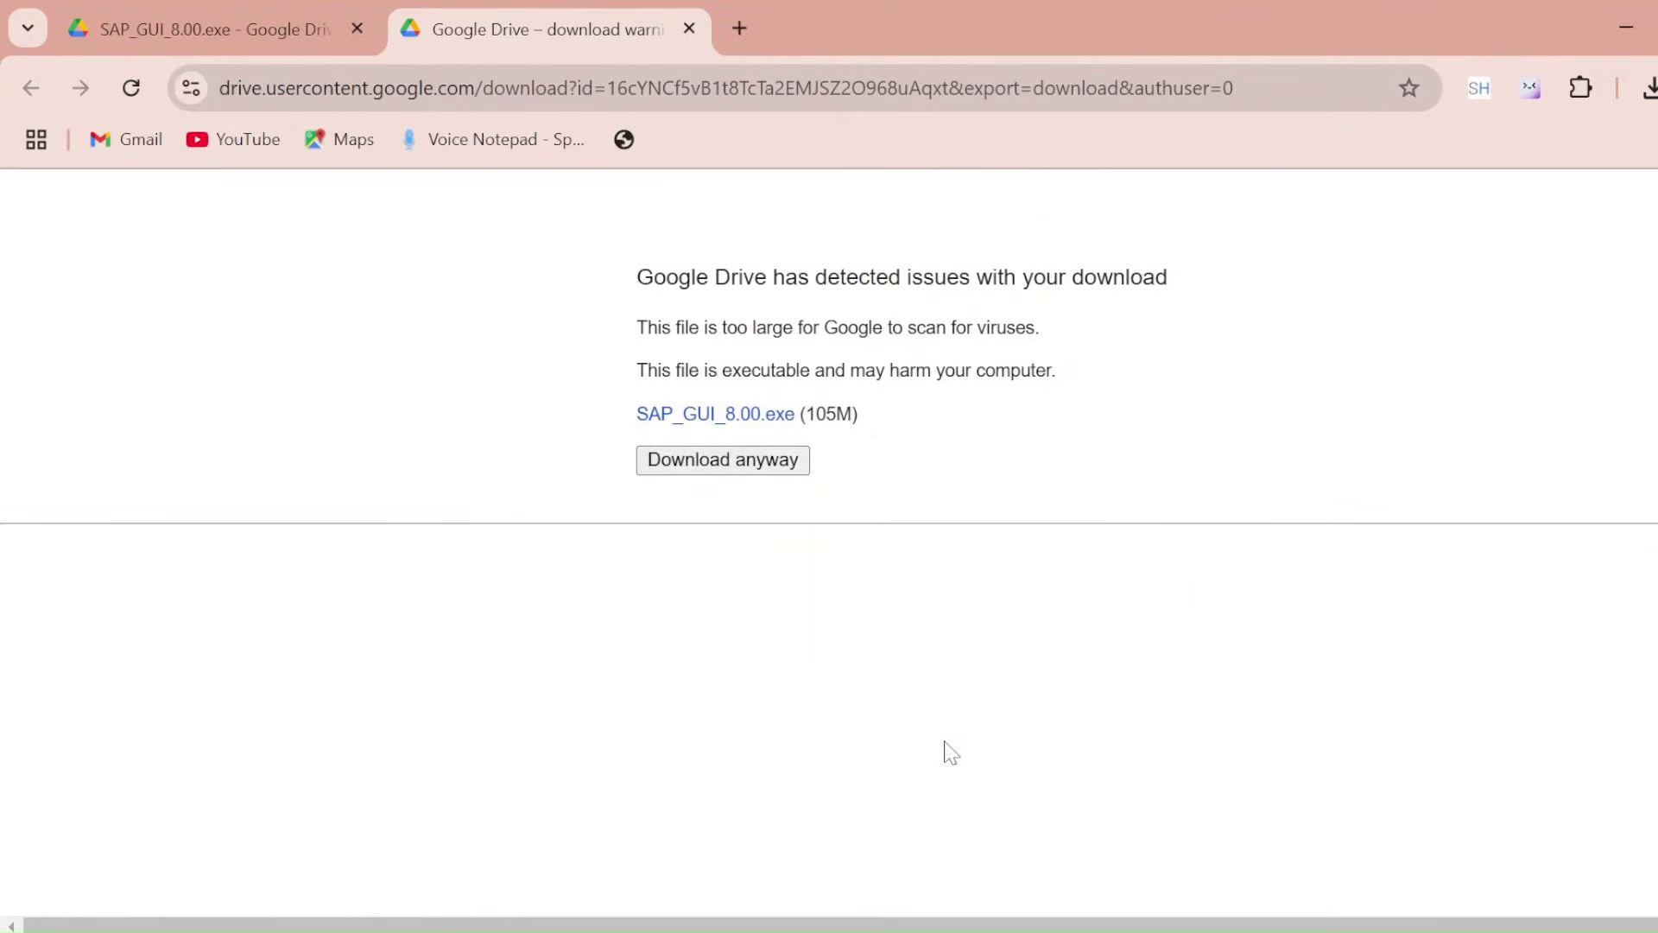
pyautogui.click(1616, 20)
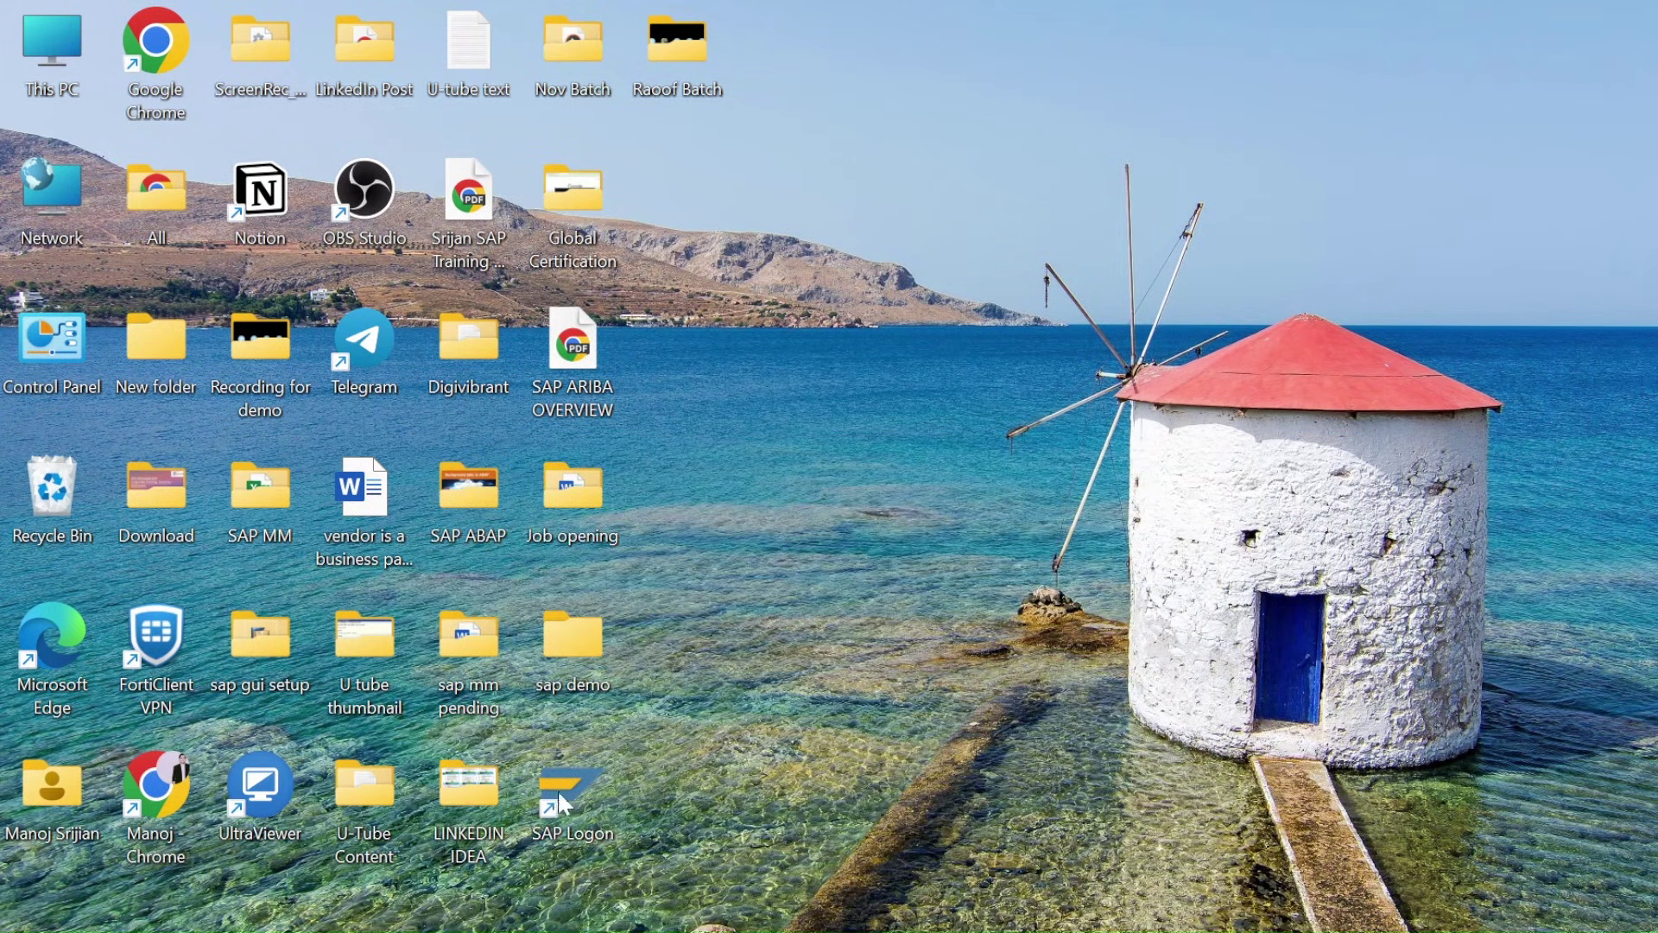
pyautogui.moveTo(560, 791); pyautogui.dragTo(881, 354)
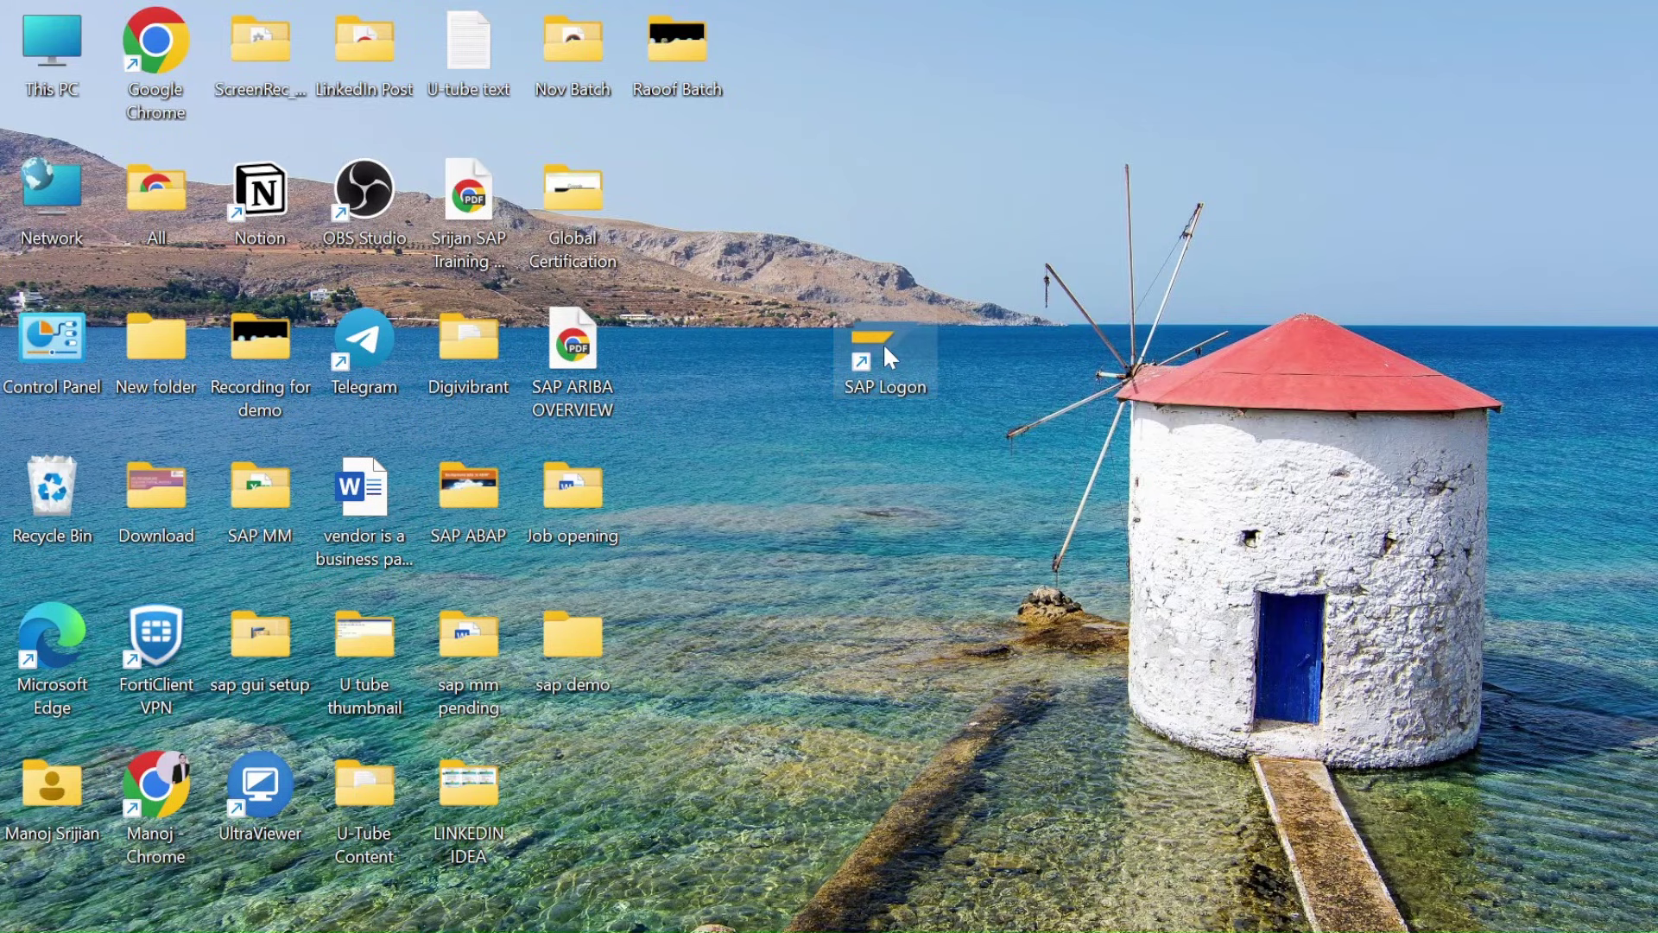
# Launch SAP Logon maximized and look over the list of saved connections
pyautogui.doubleClick(885, 347)
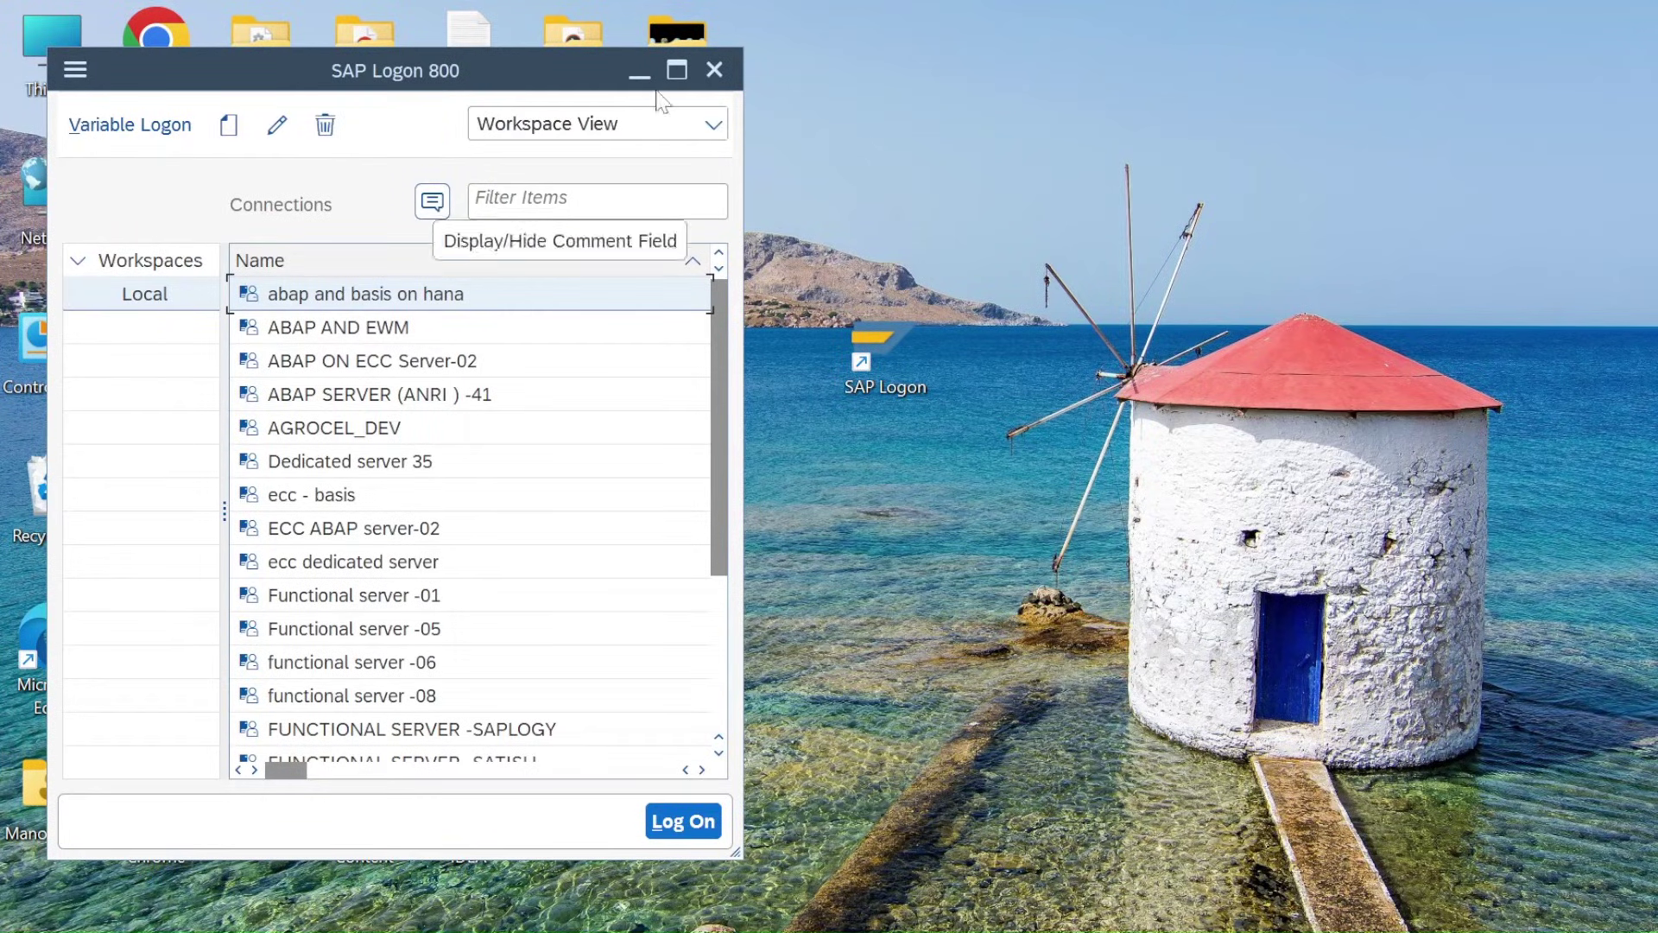
pyautogui.click(679, 69)
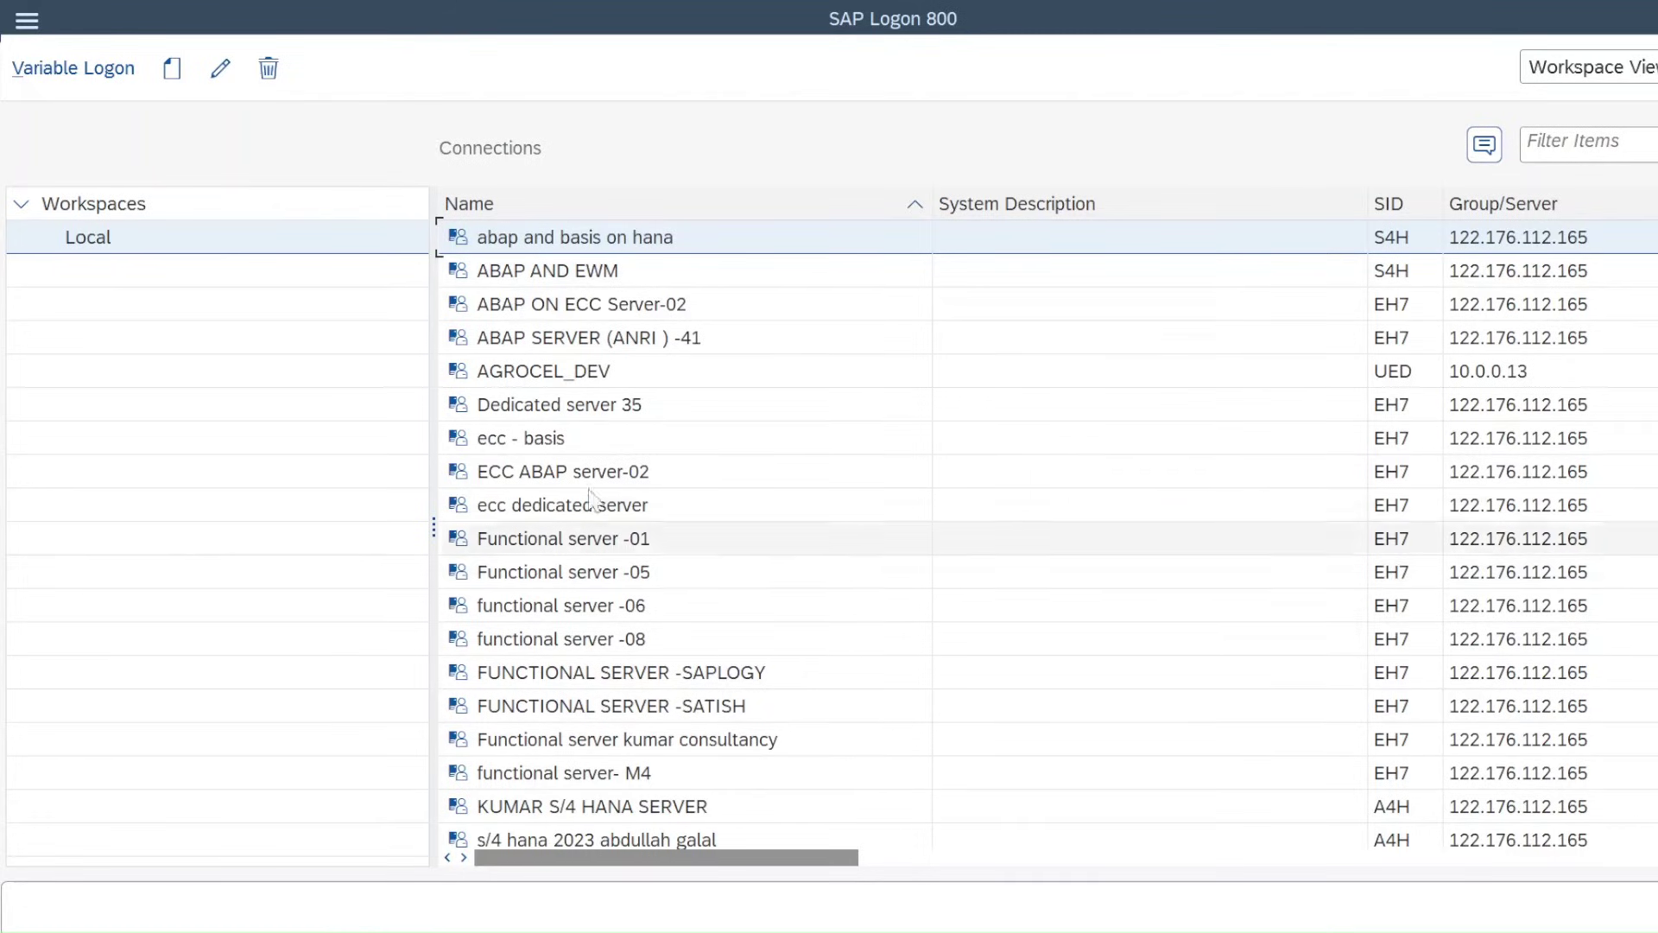
pyautogui.scroll(-2, 595, 388)
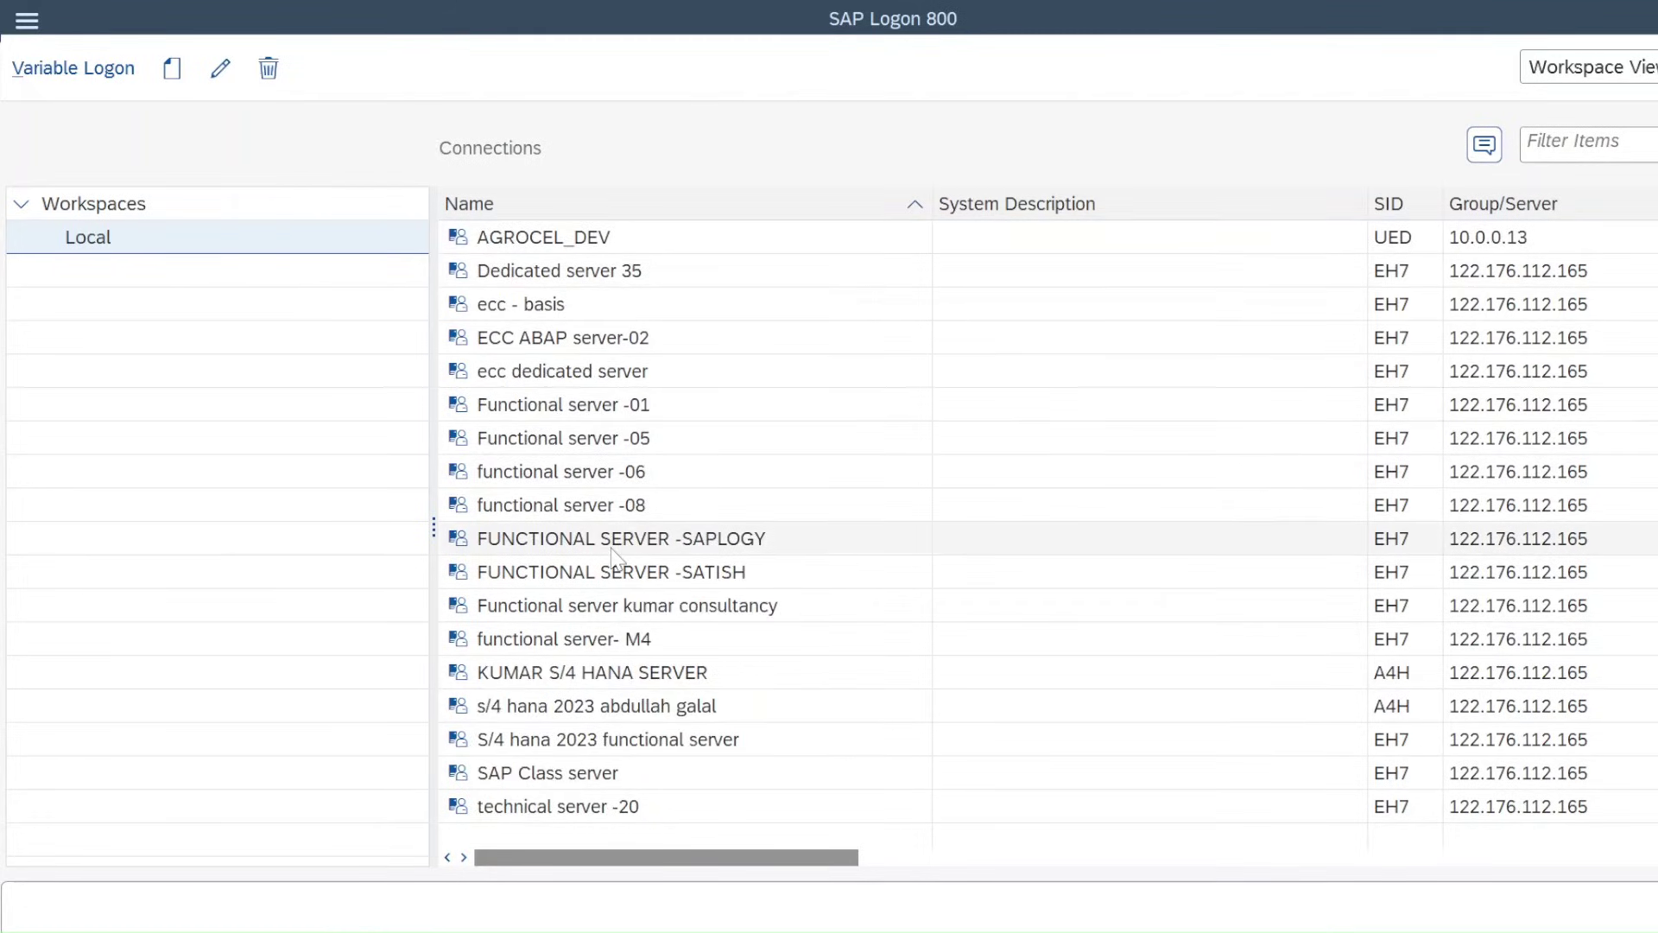
pyautogui.scroll(2, 614, 557)
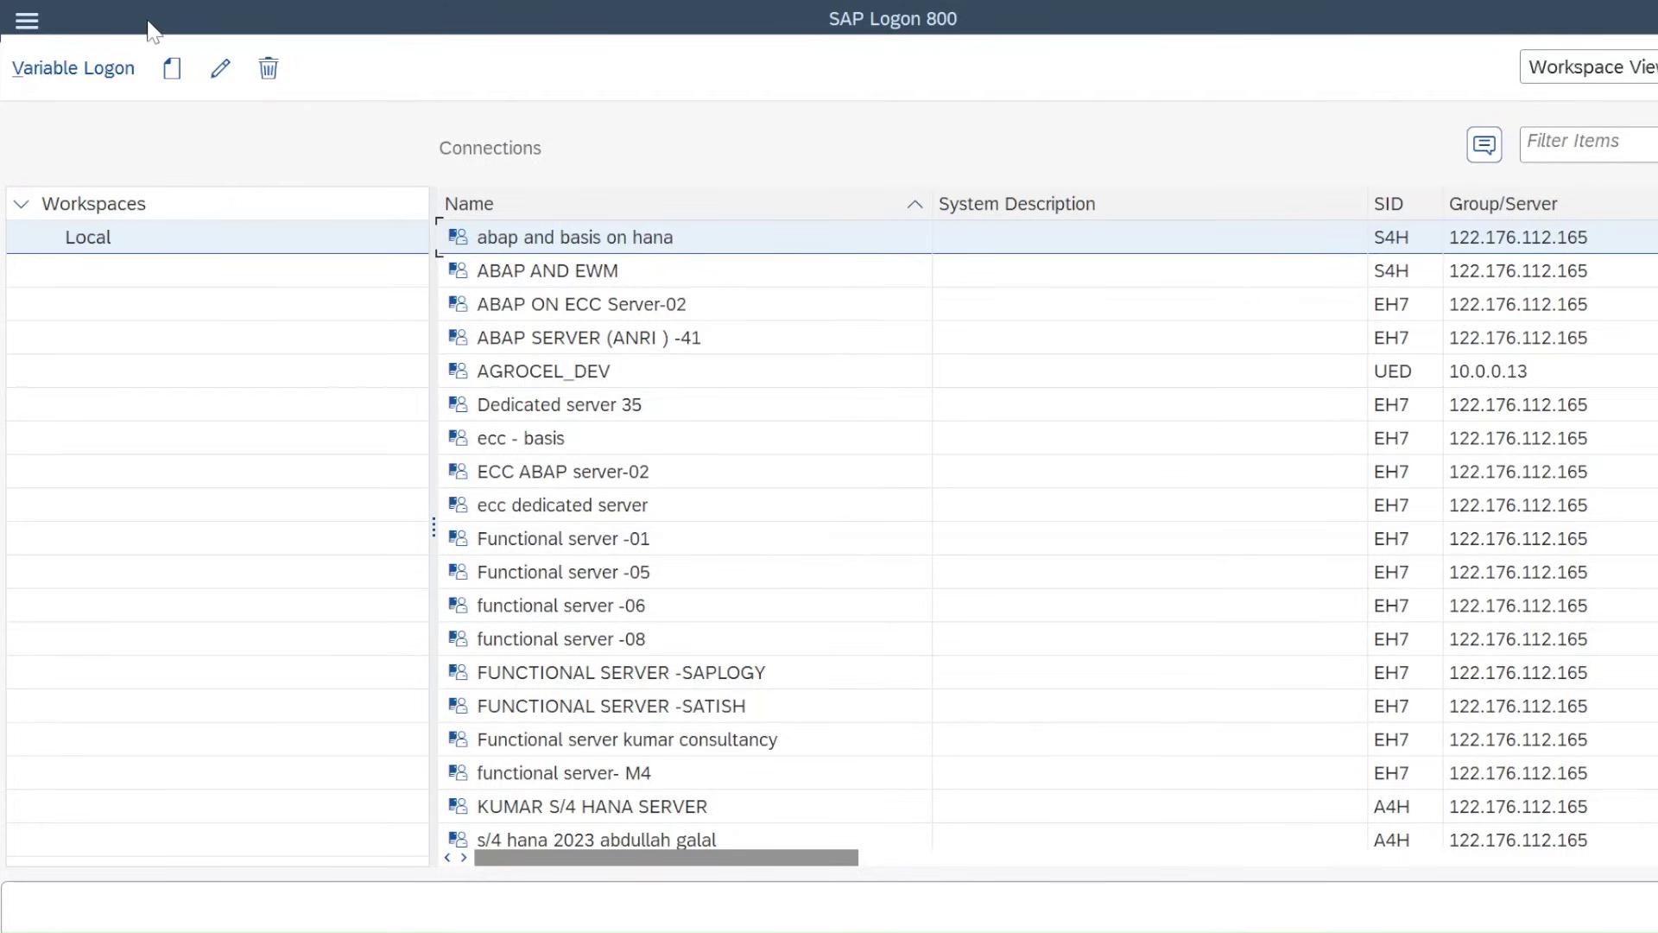
# Start a new Connection entry as a User Specified System and proceed to its parameters
pyautogui.click(177, 76)
pyautogui.click(231, 128)
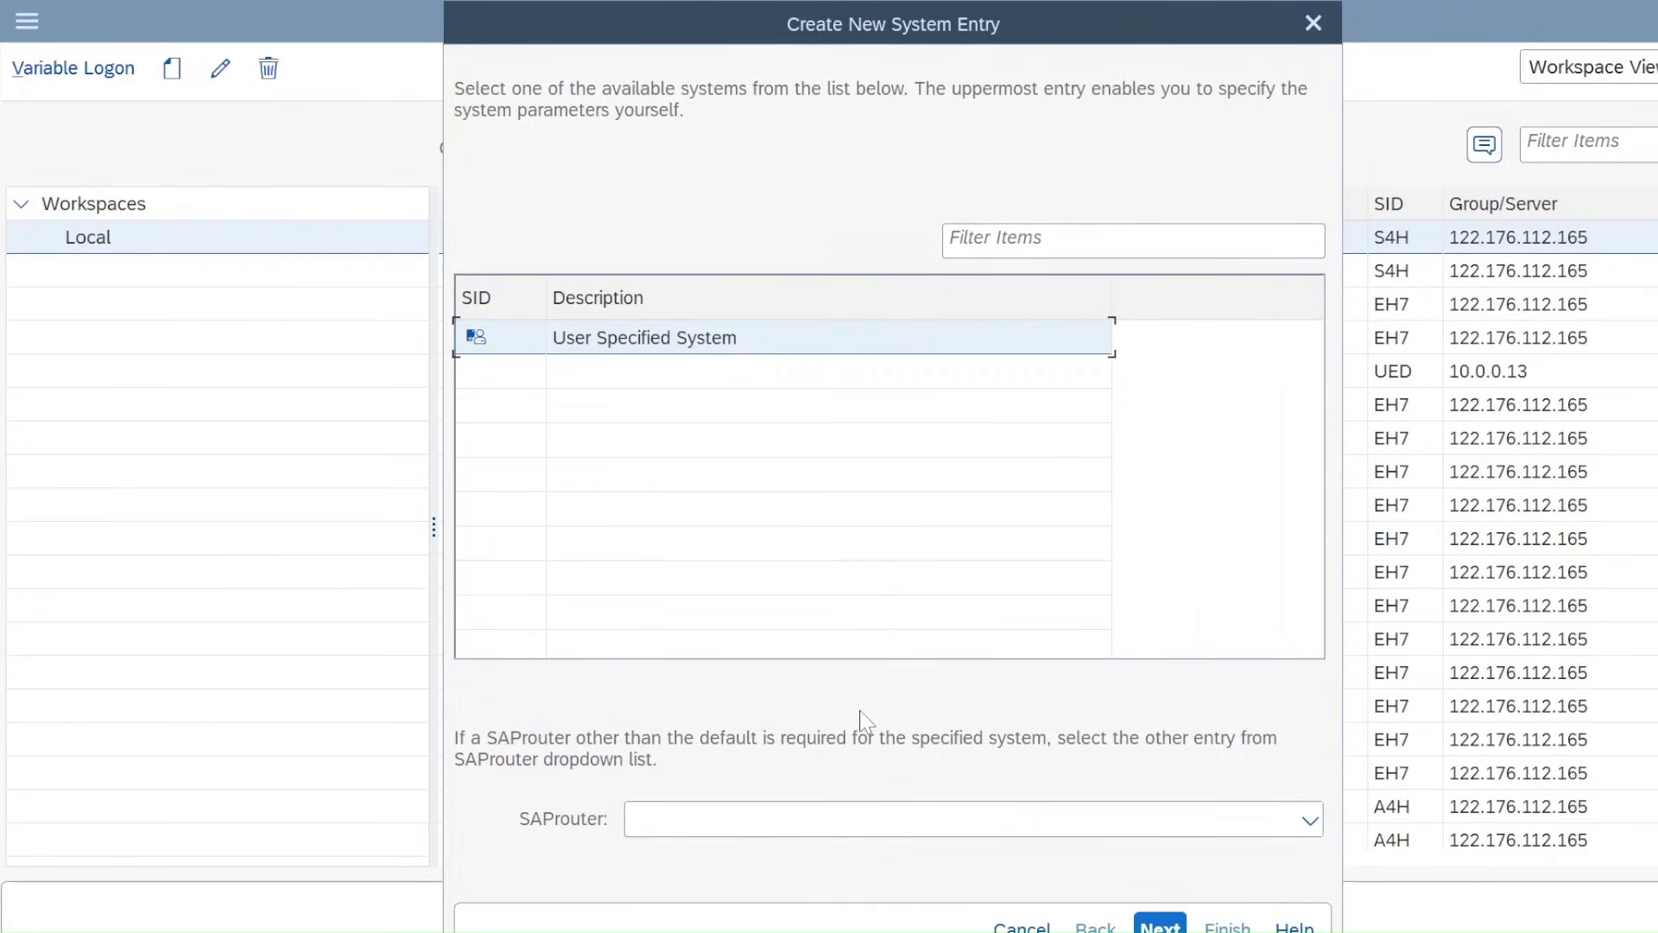
pyautogui.click(1159, 924)
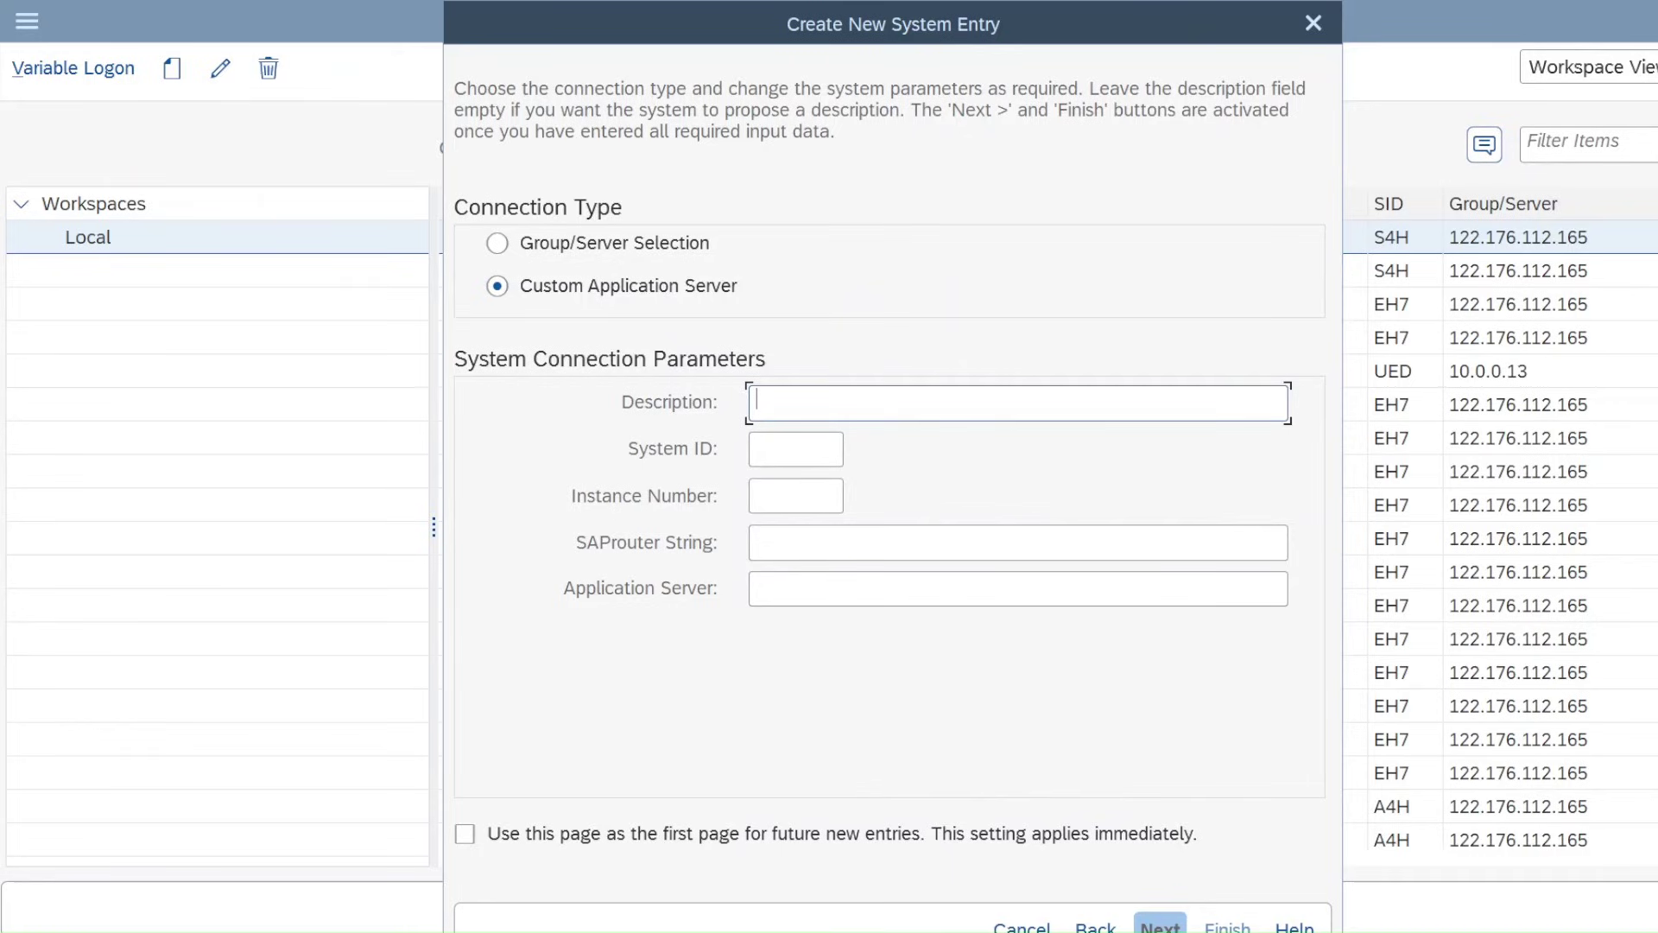
# Enter description 's4 hana 2023', system ID A4H, instance 23, and server 122.176.112.165
pyautogui.write('s4 hana 2023')
pyautogui.click(796, 449)
pyautogui.write('122')
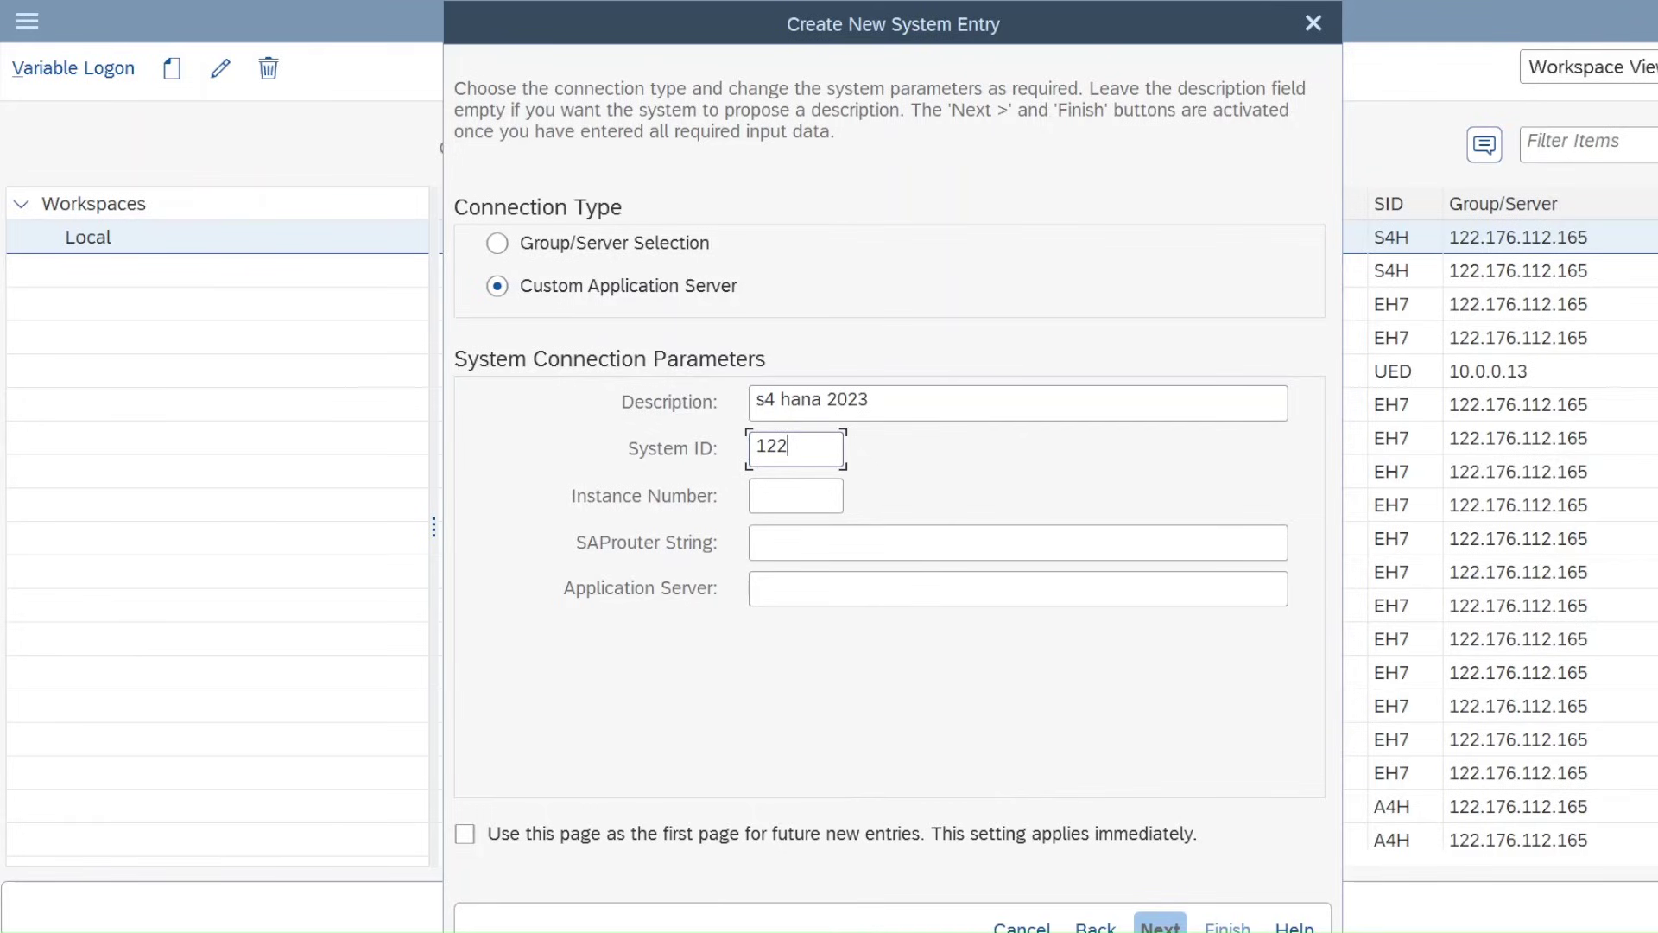
pyautogui.press('BackSpace')
pyautogui.press('BackSpace')
pyautogui.press('BackSpace')
pyautogui.press('capslock')
pyautogui.write('A')
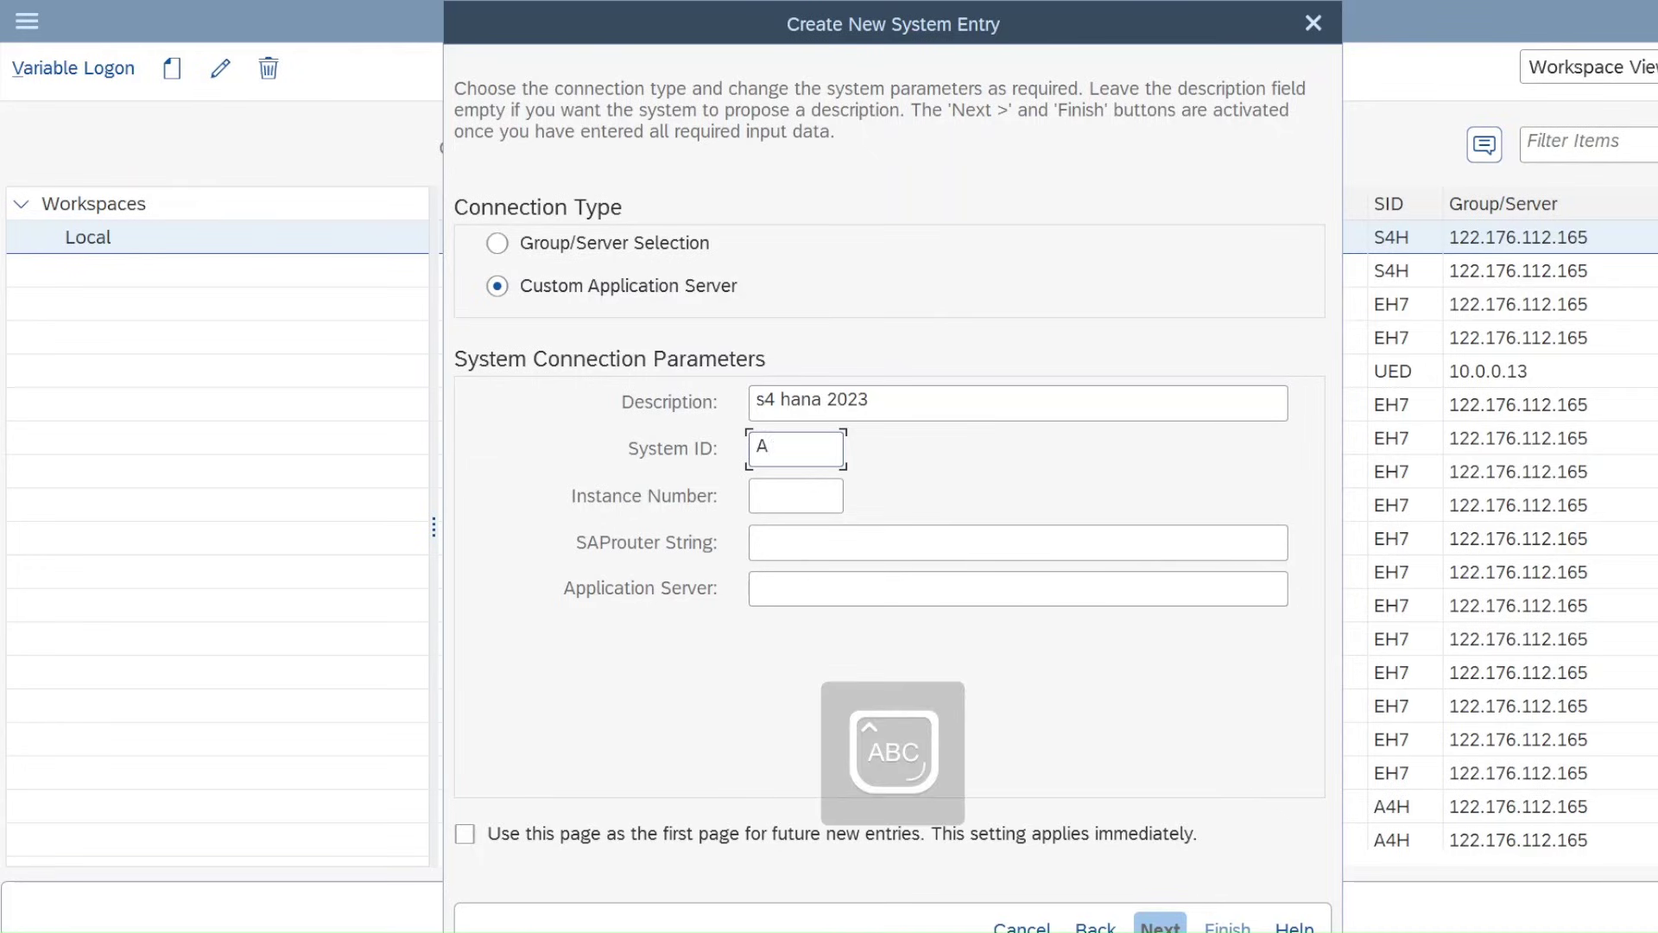
pyautogui.write('4H')
pyautogui.press('Tab')
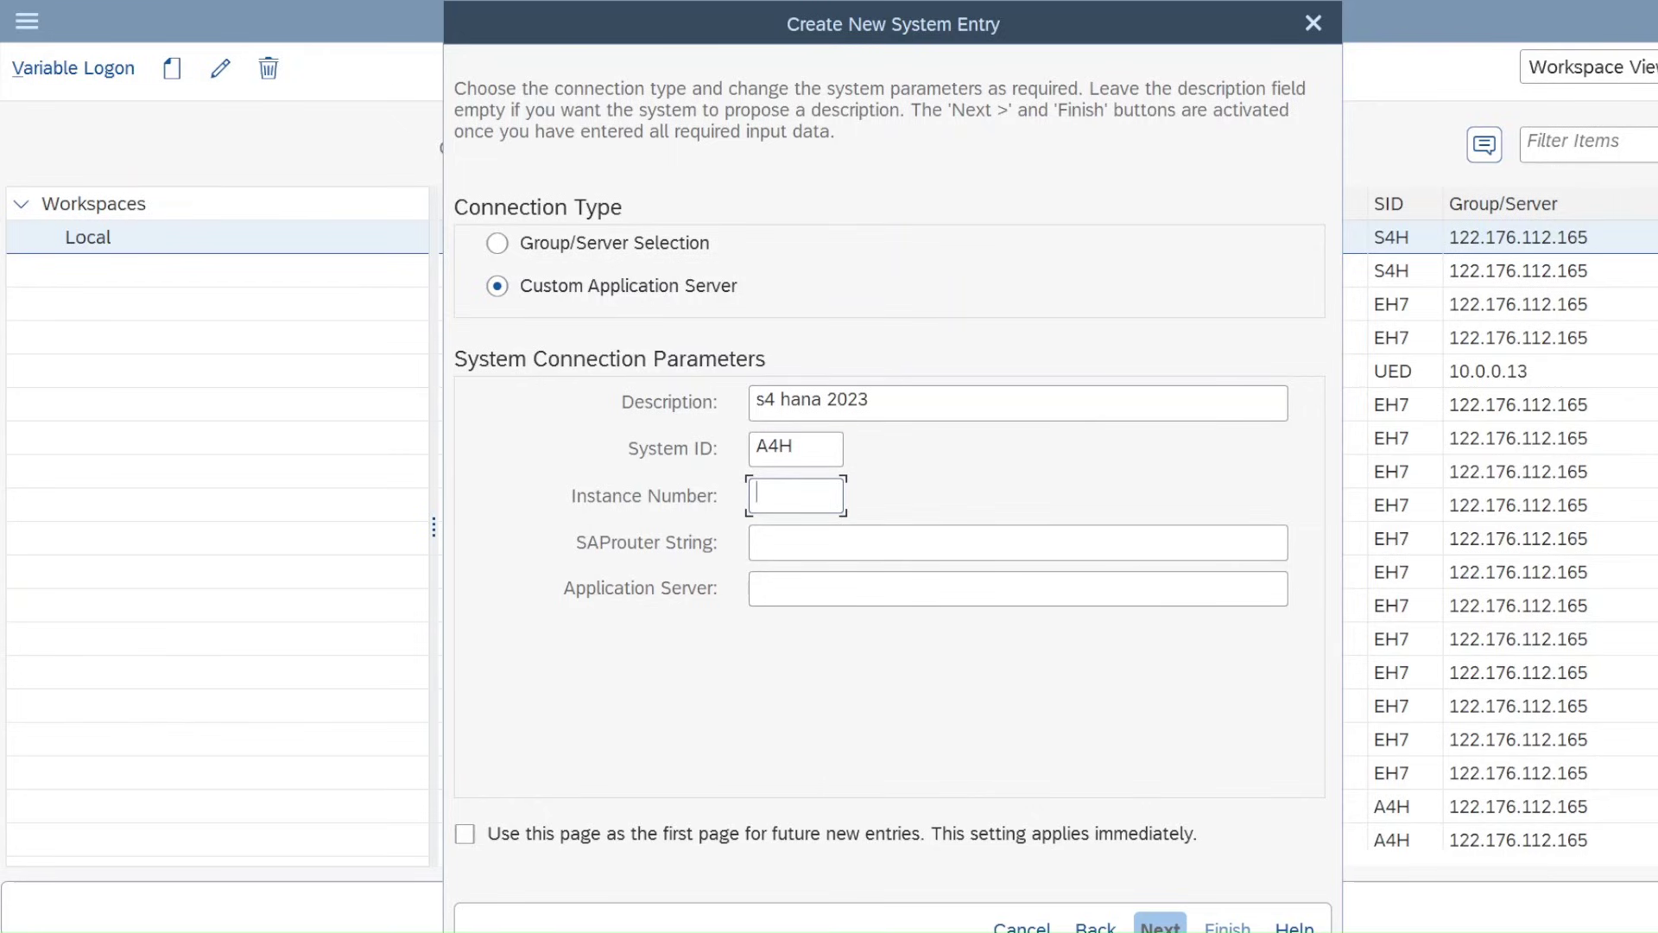
pyautogui.write('23')
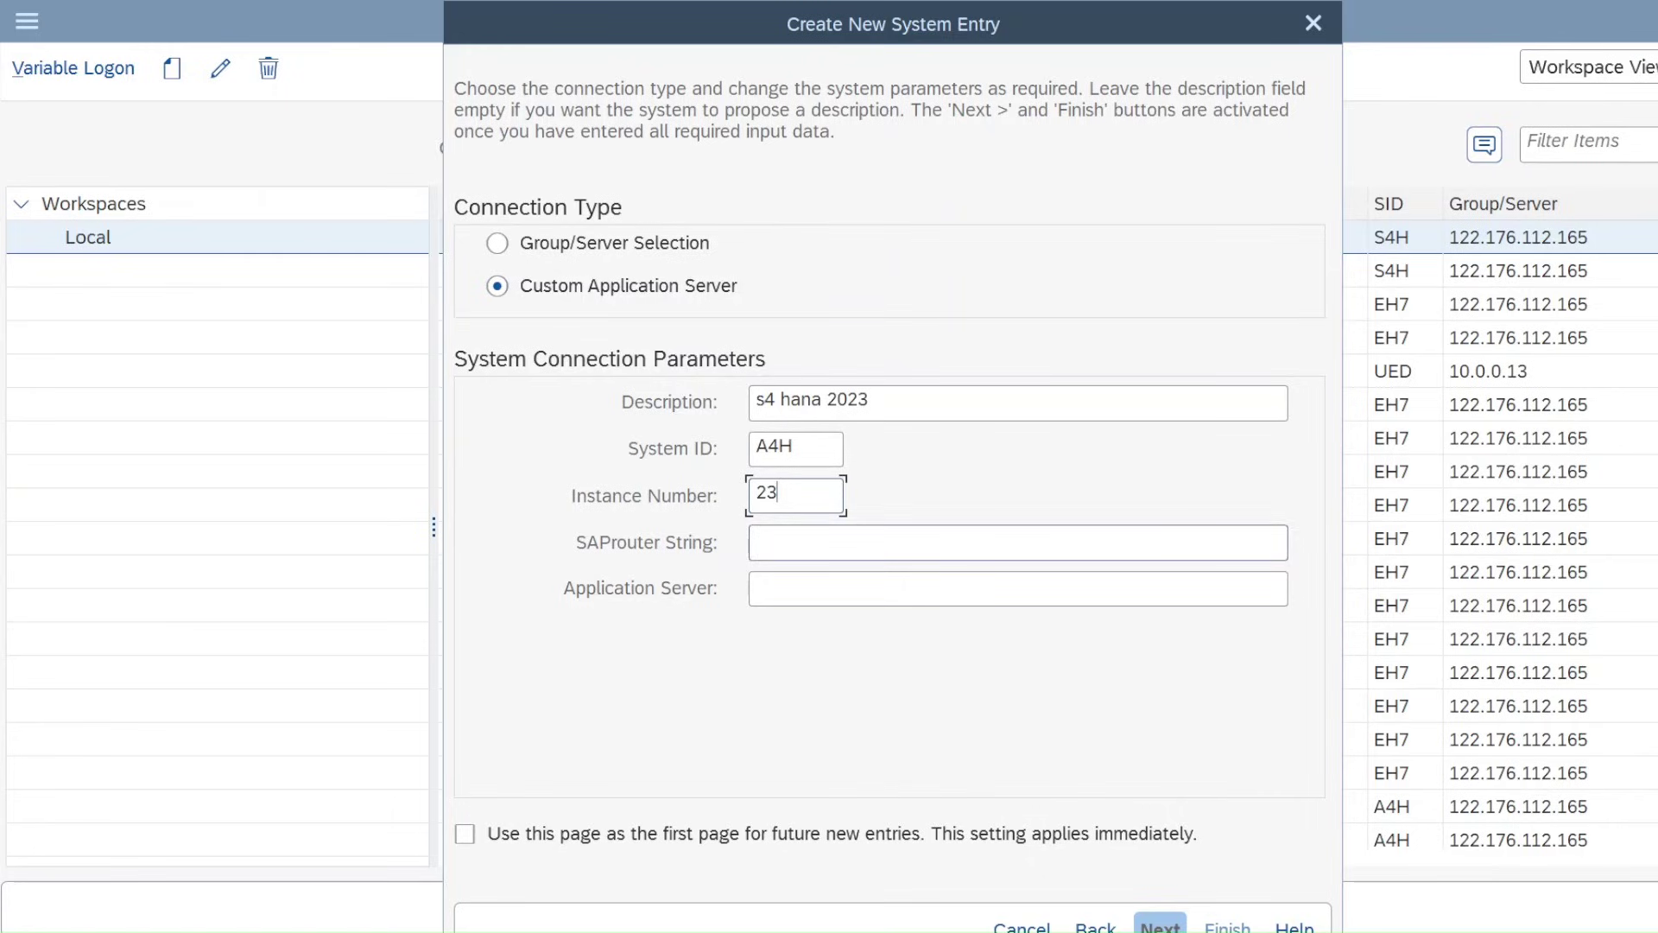
pyautogui.click(757, 588)
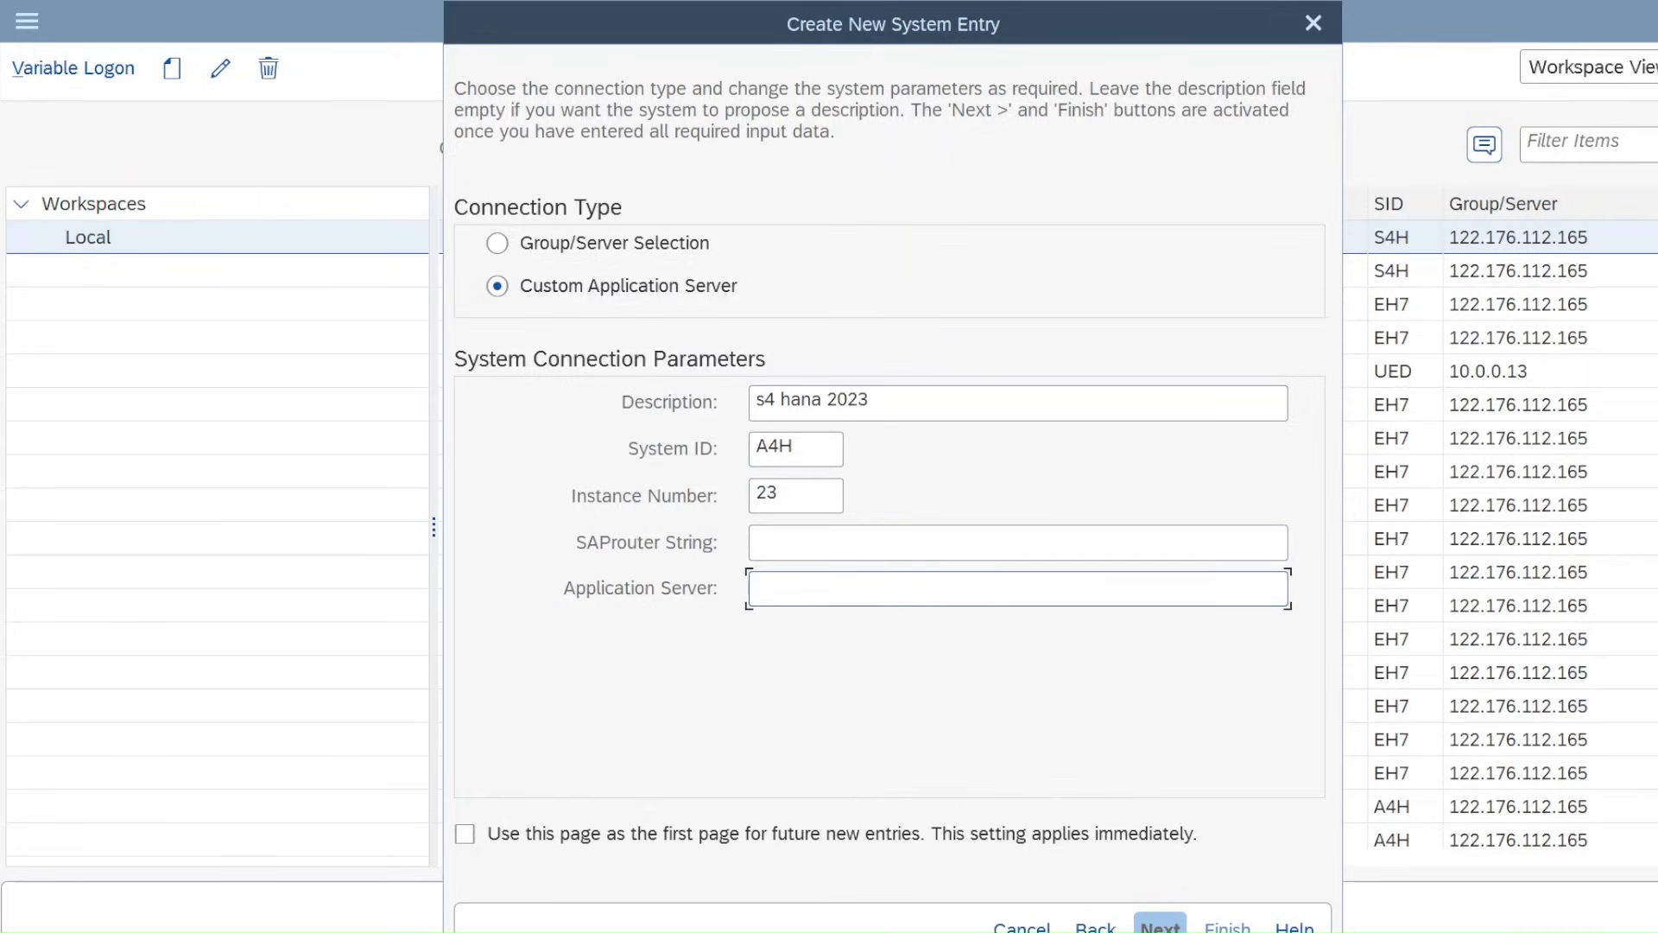
pyautogui.write('122')
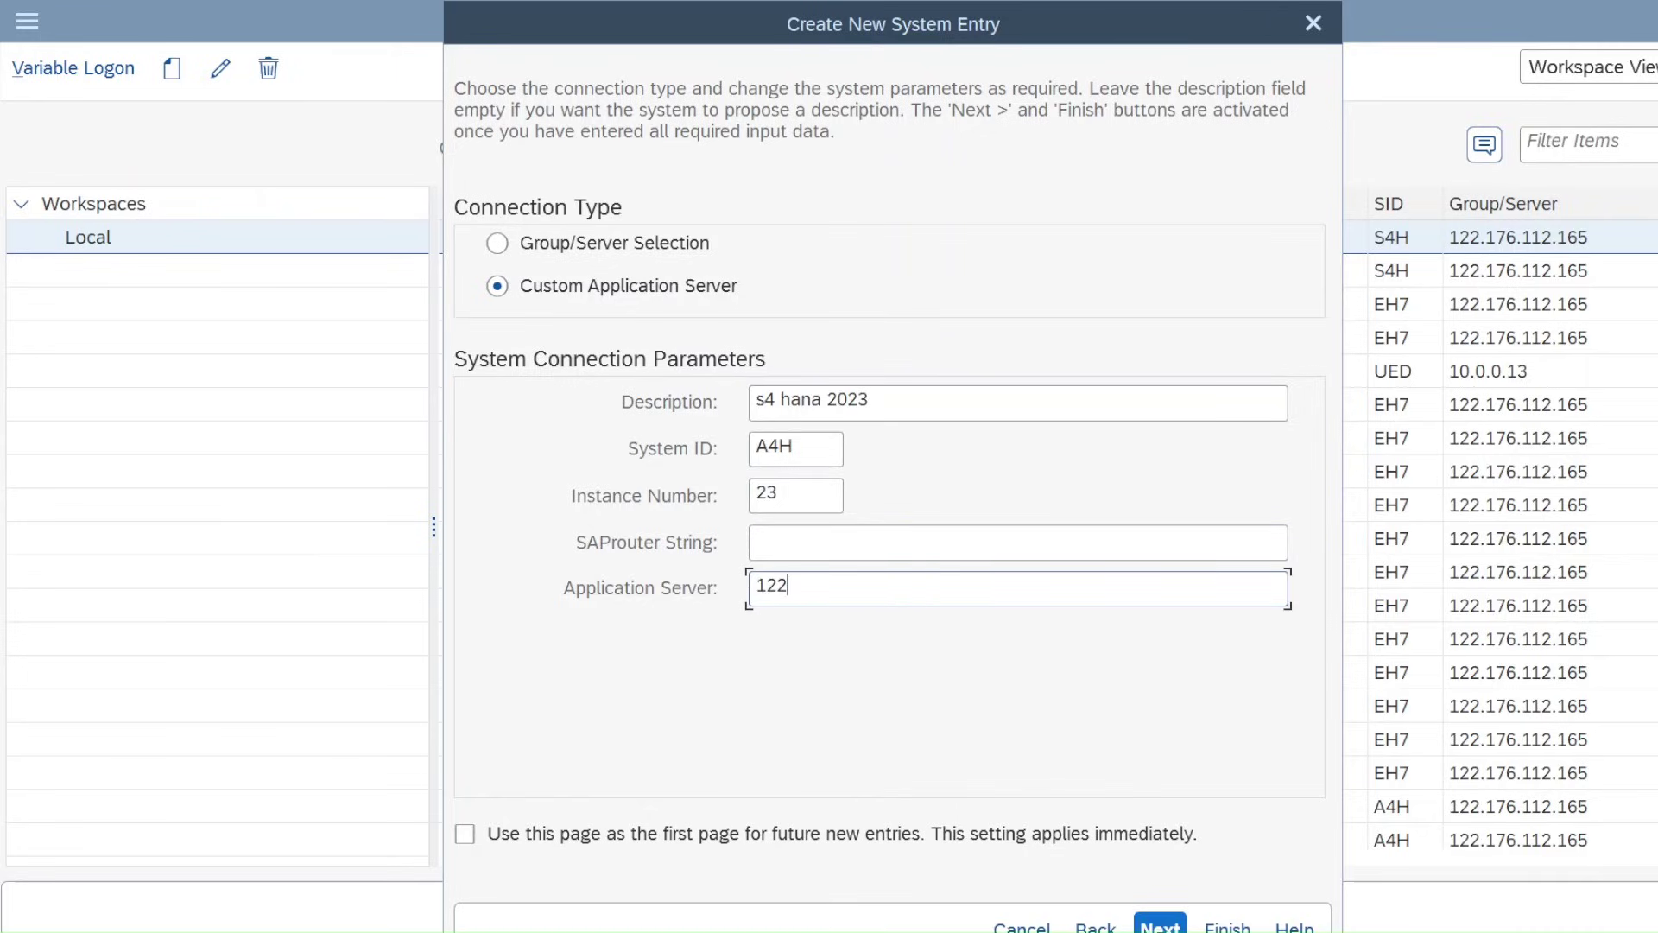
pyautogui.write('.176.112.165')
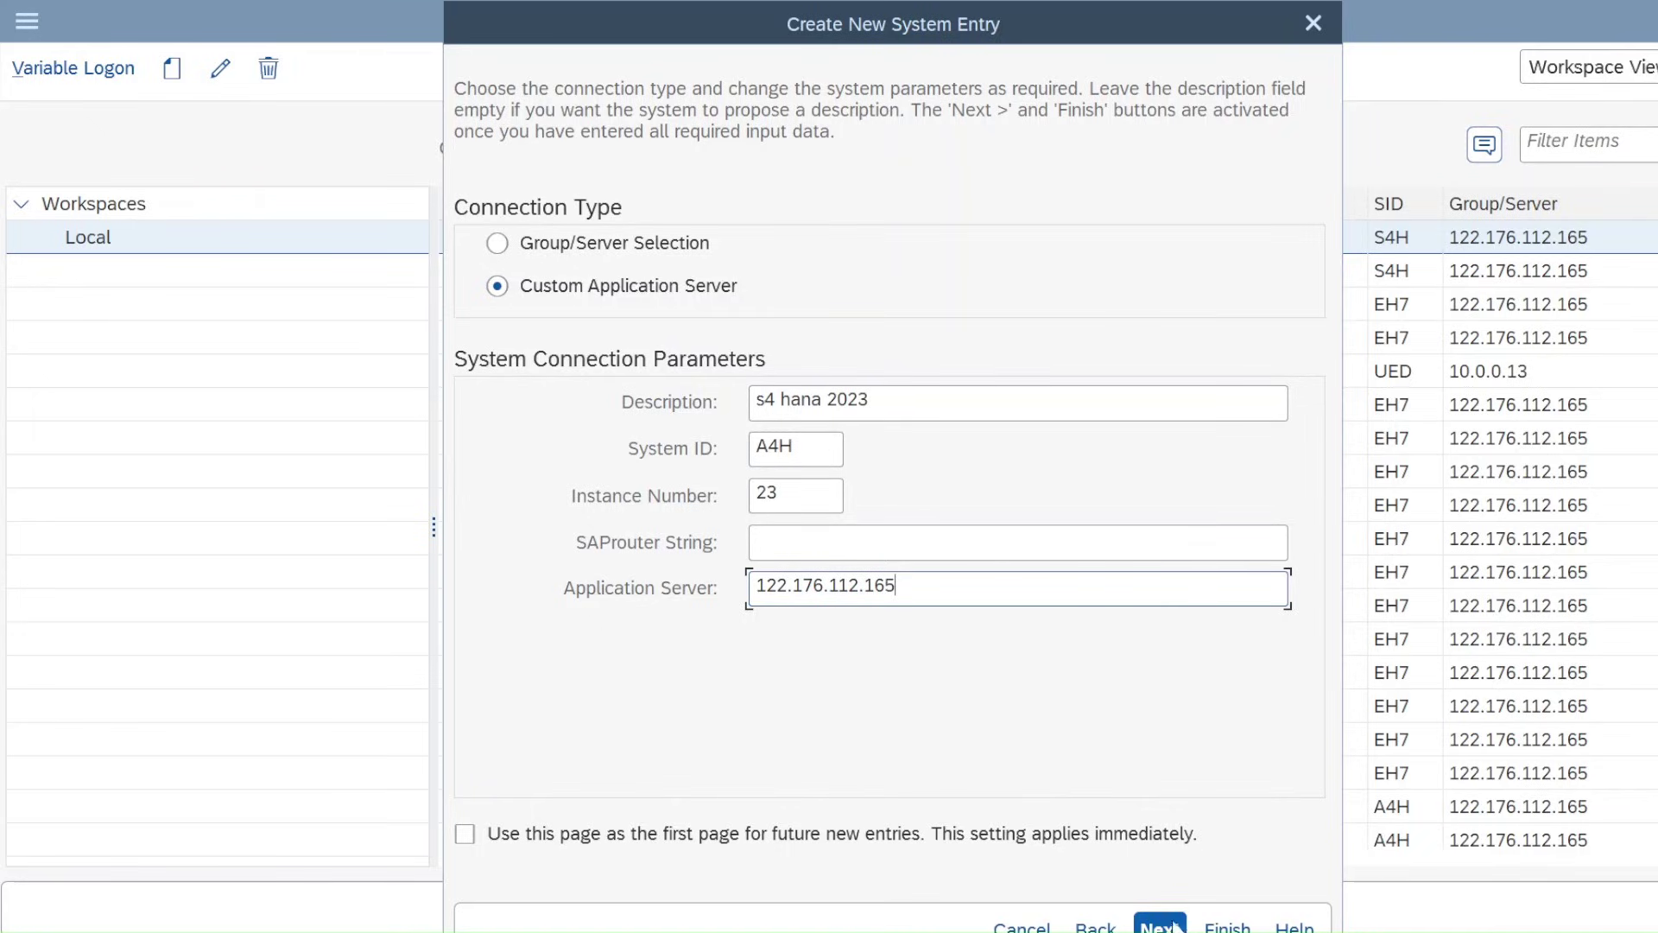
# Accept the default network and code page settings and finish the s4 hana 2023 entry
pyautogui.press('Return')
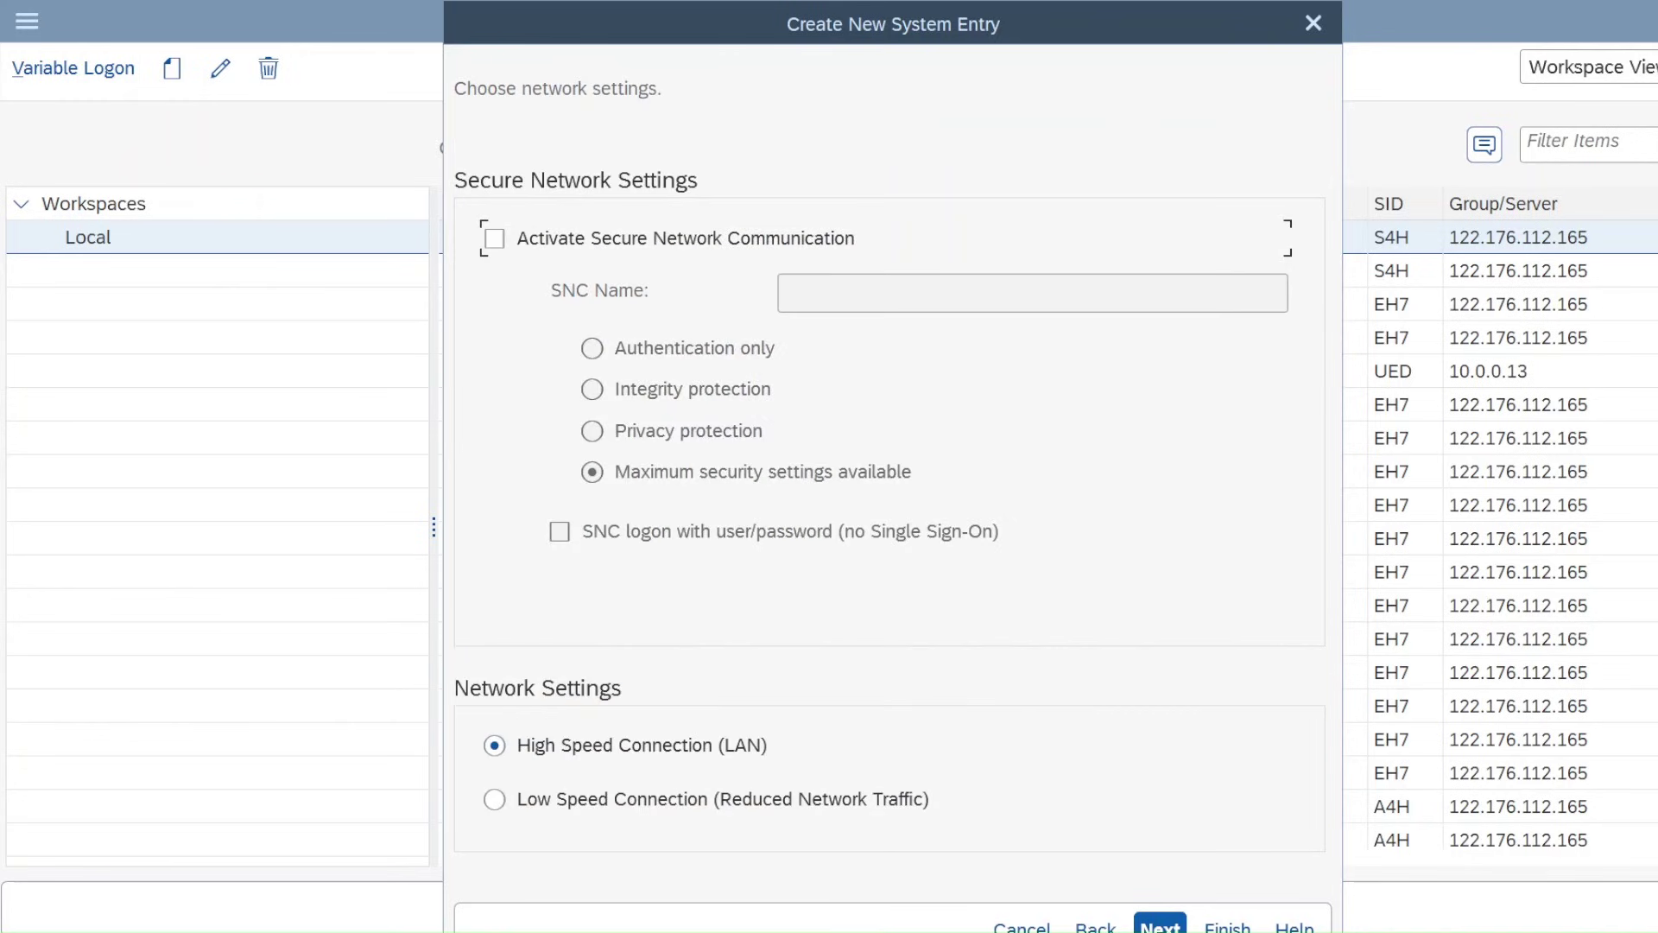
pyautogui.press('Return')
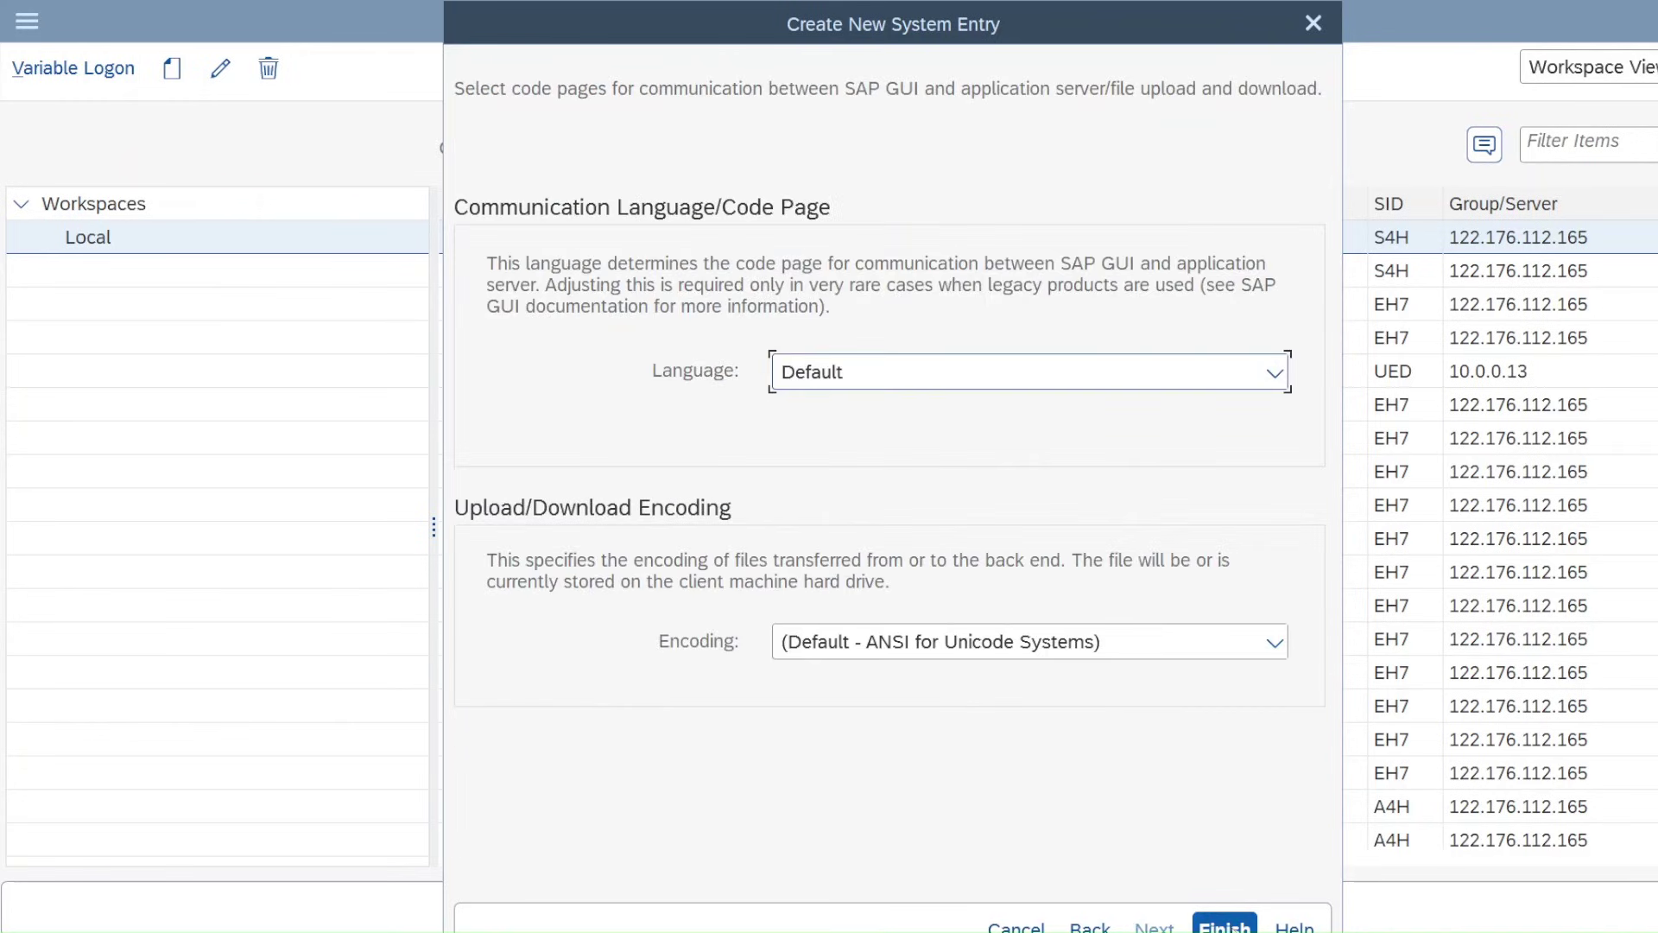
pyautogui.press('Return')
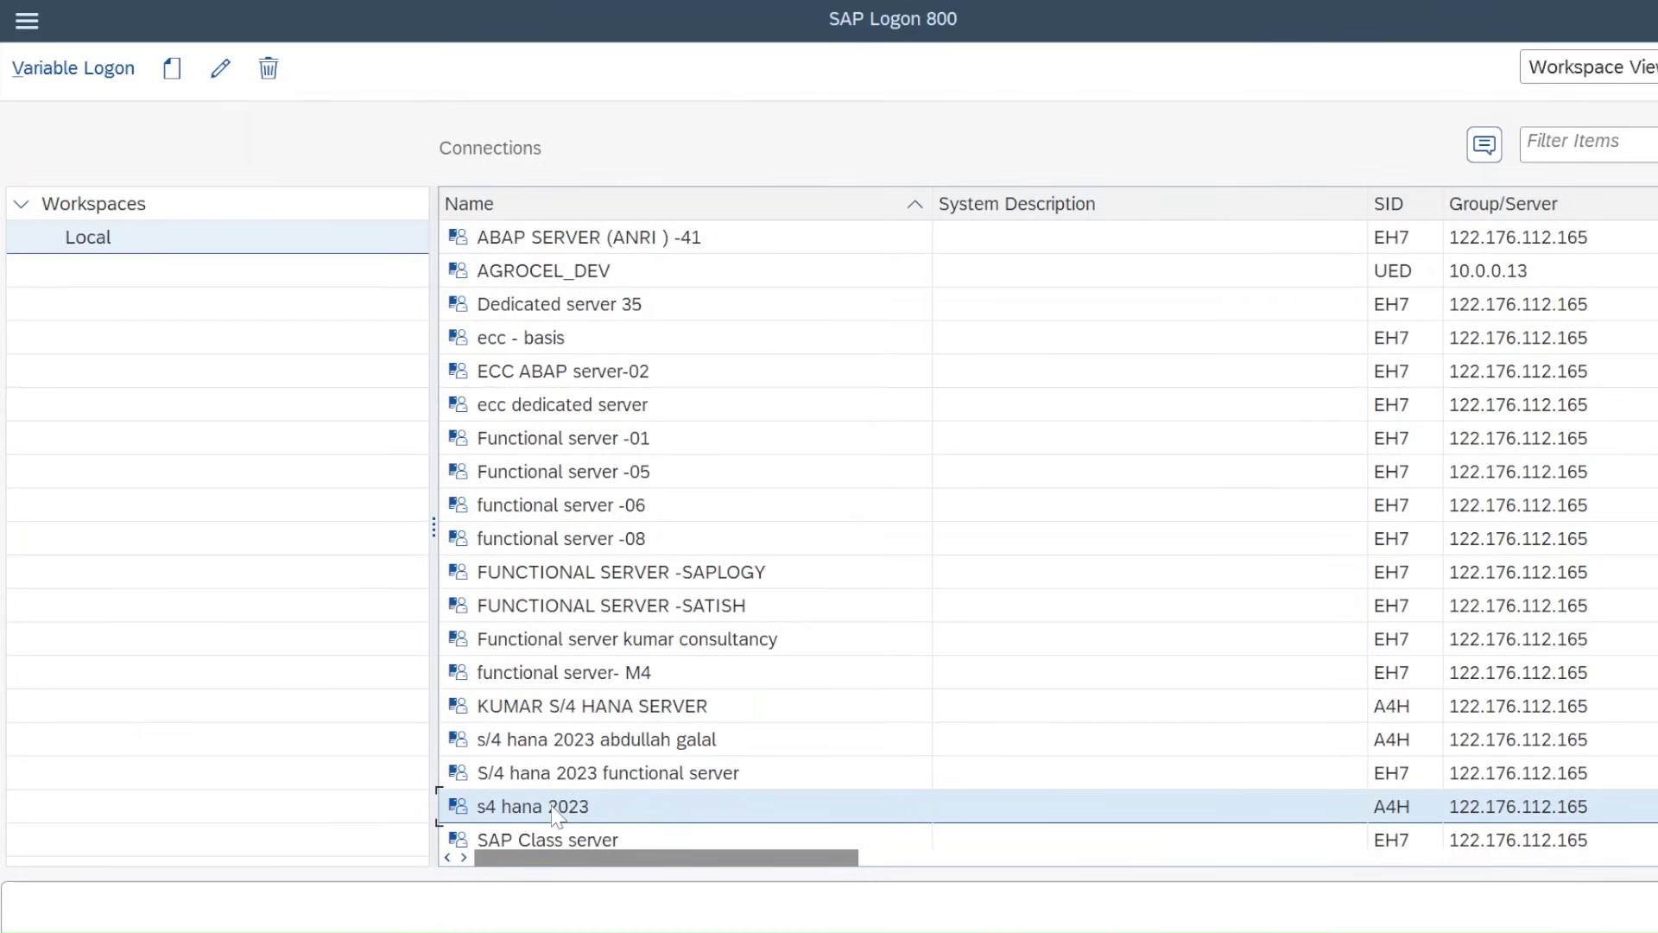
# Open s4 hana 2023, pick the saved user name from suggestions, and log on
pyautogui.doubleClick(561, 775)
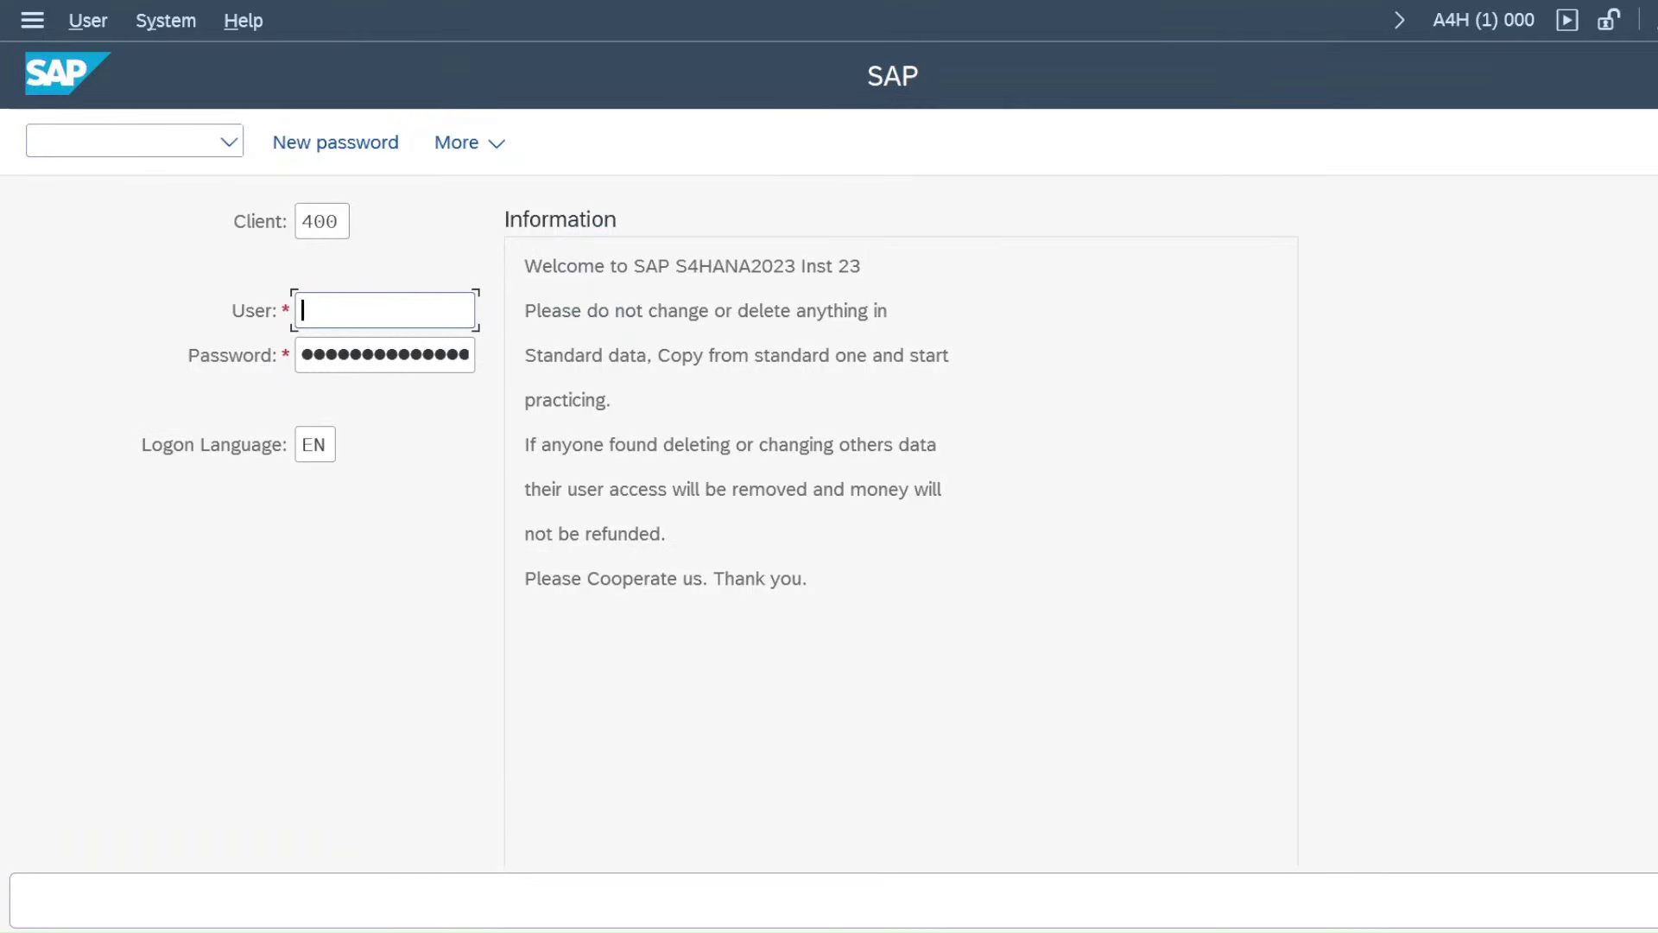
pyautogui.write('V')
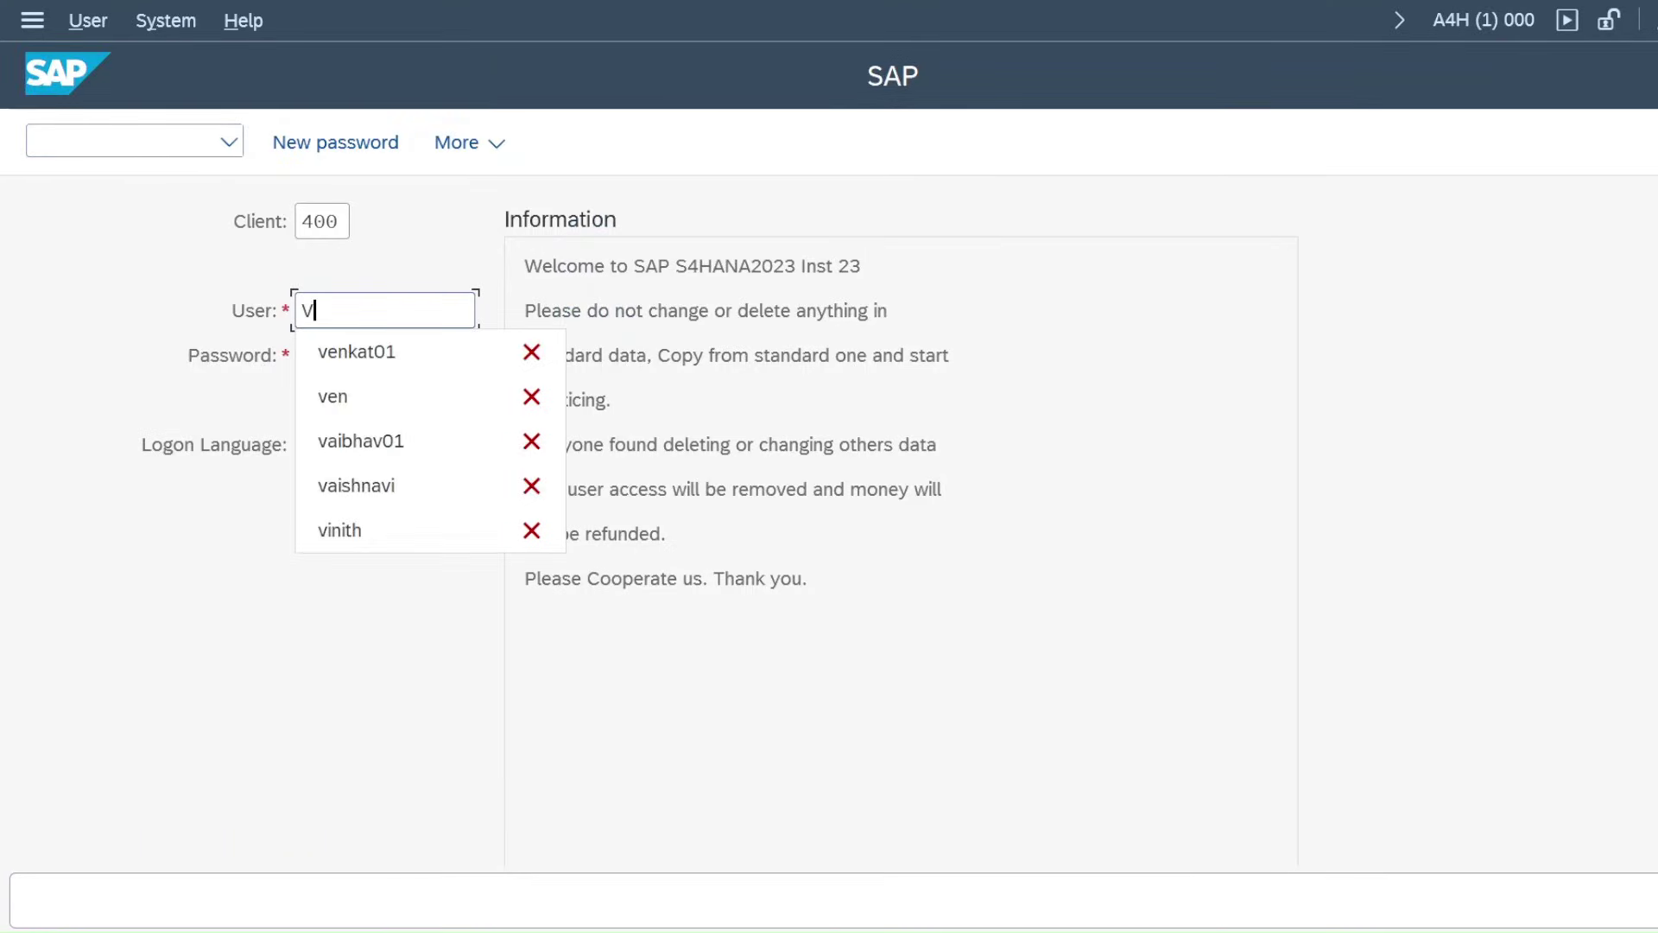
pyautogui.write('ENKA')
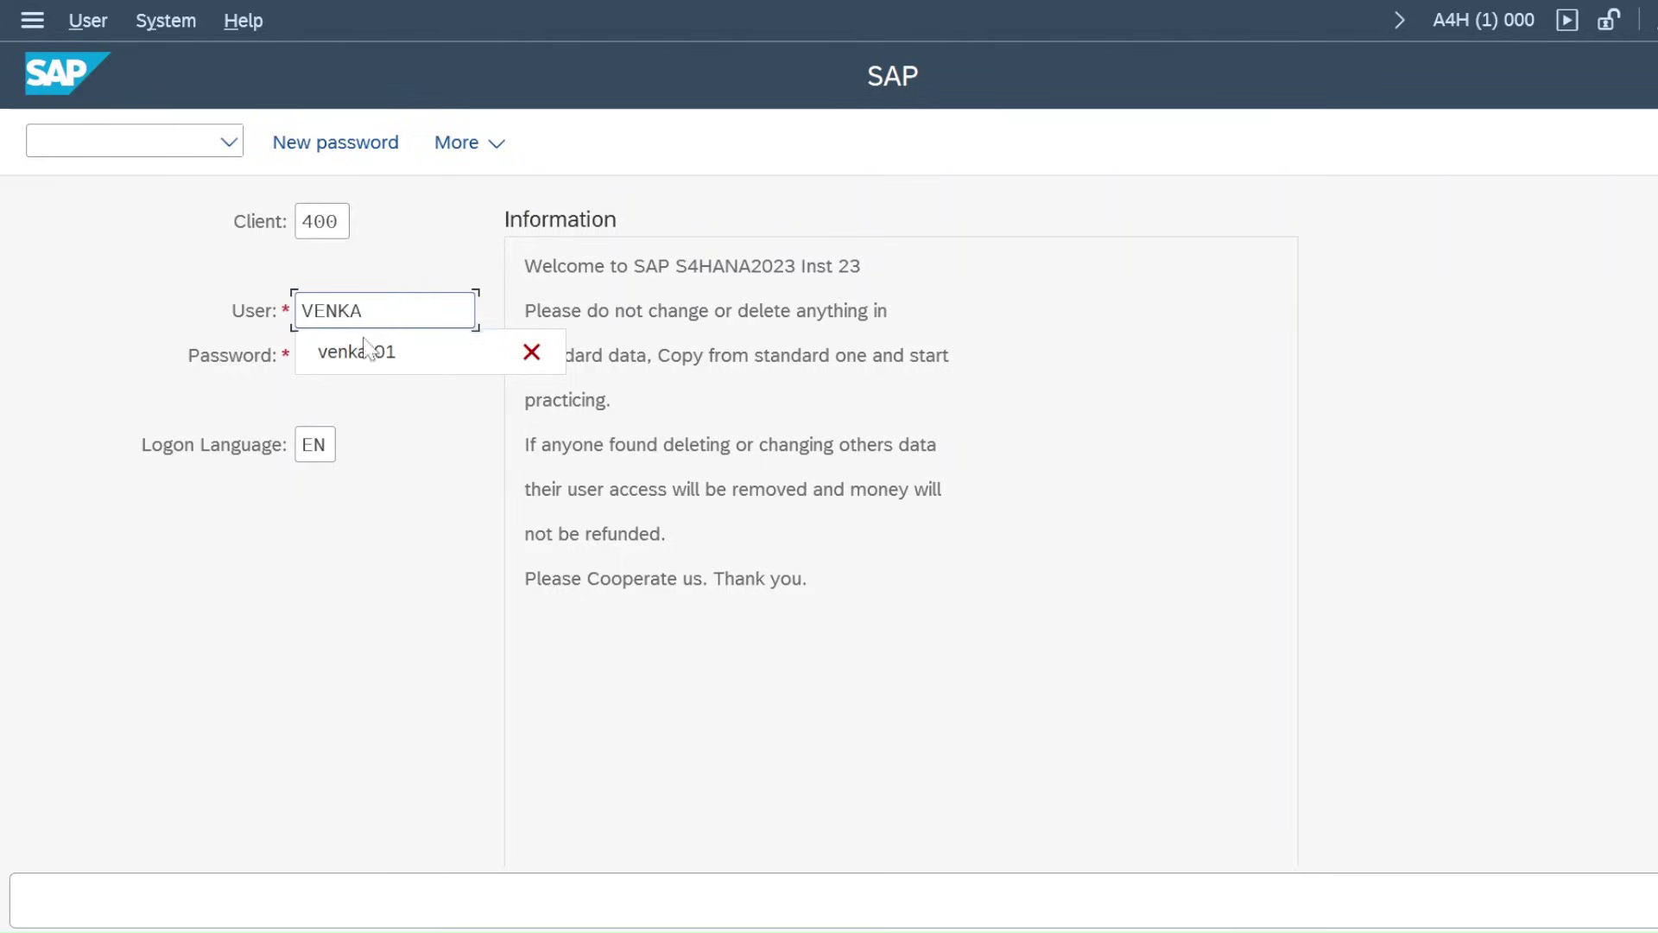
pyautogui.click(369, 354)
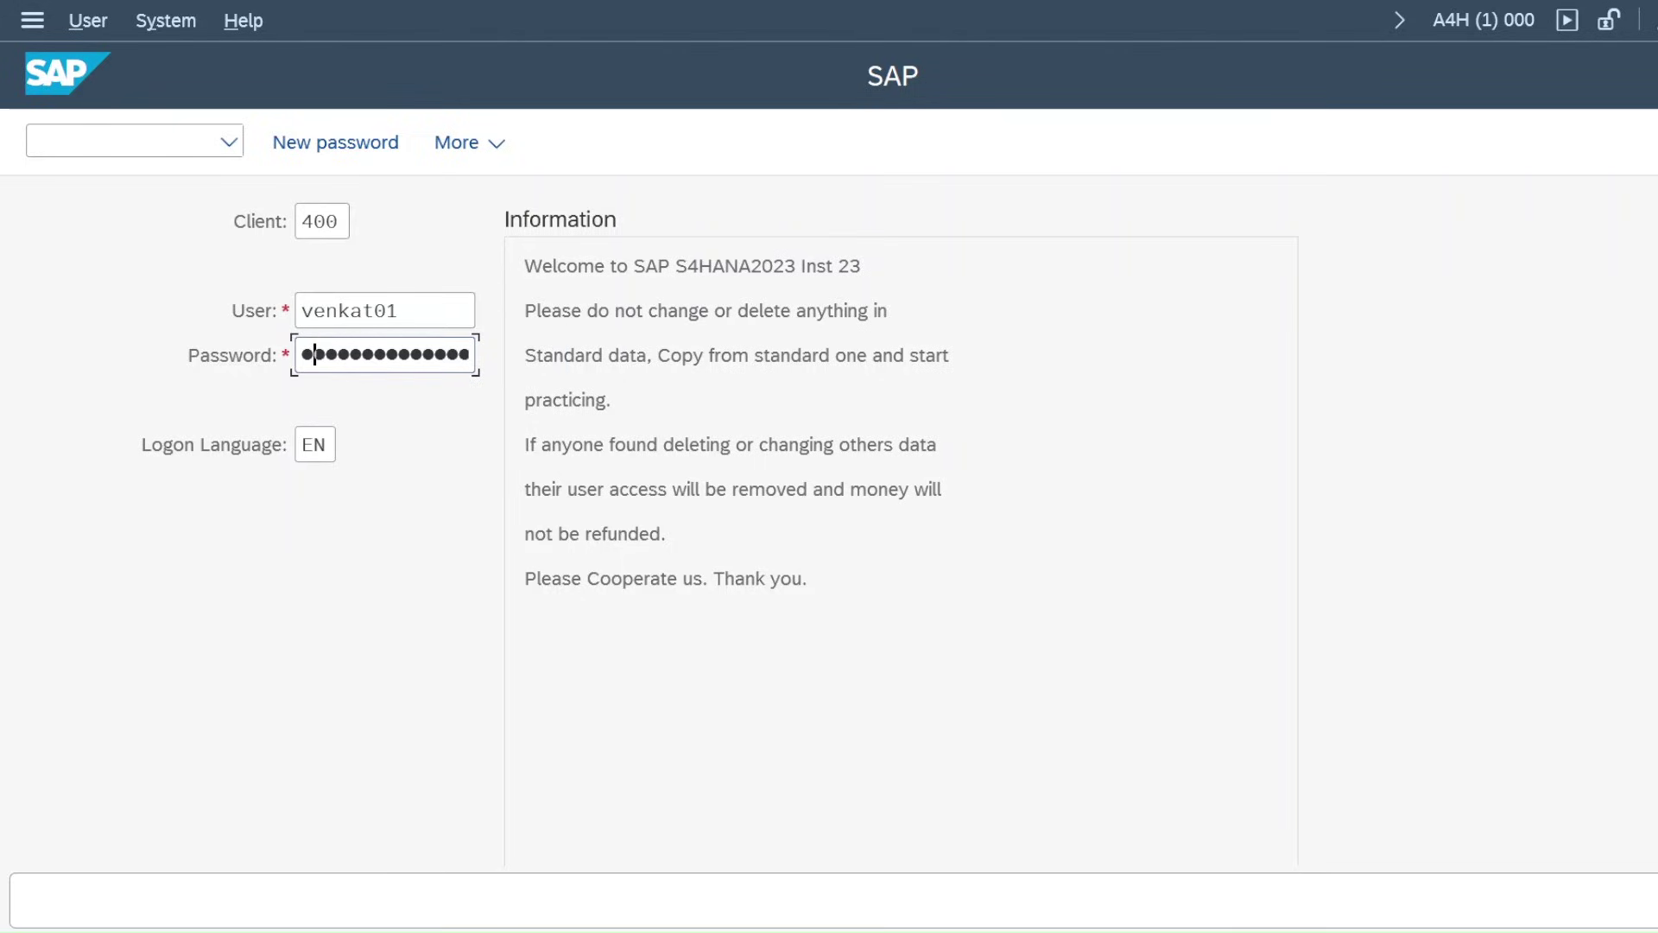
pyautogui.press('Return')
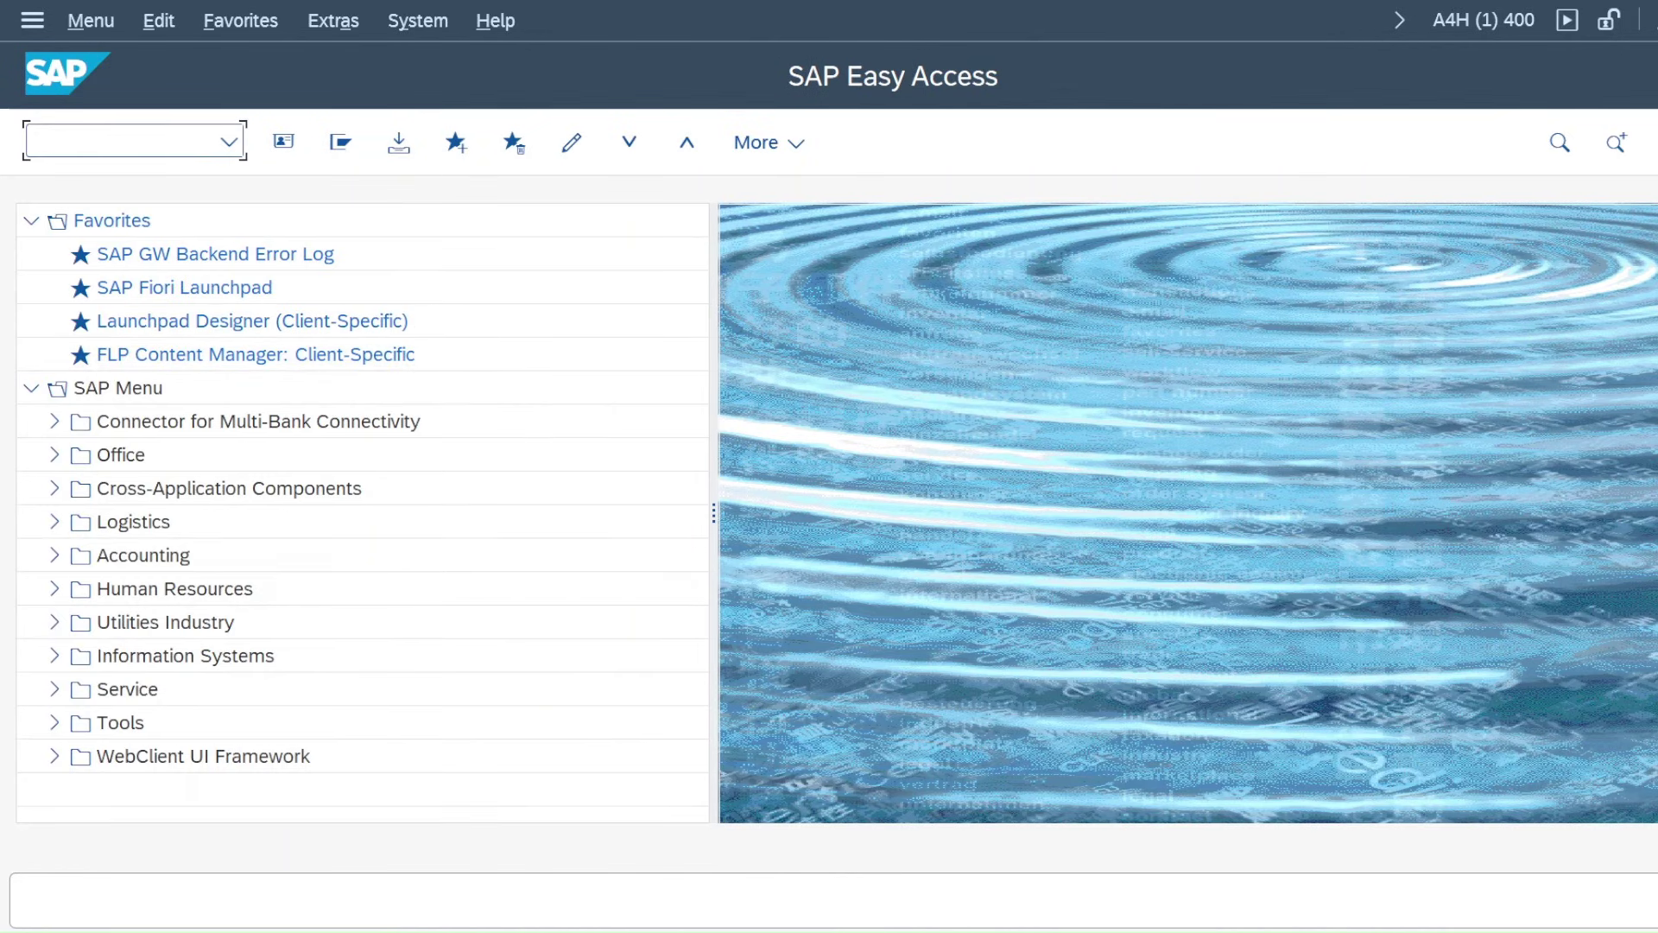
# Log off A4H with the /NEX command, closing all sessions back to SAP Logon
pyautogui.write('/NEX')
pyautogui.press('Return')
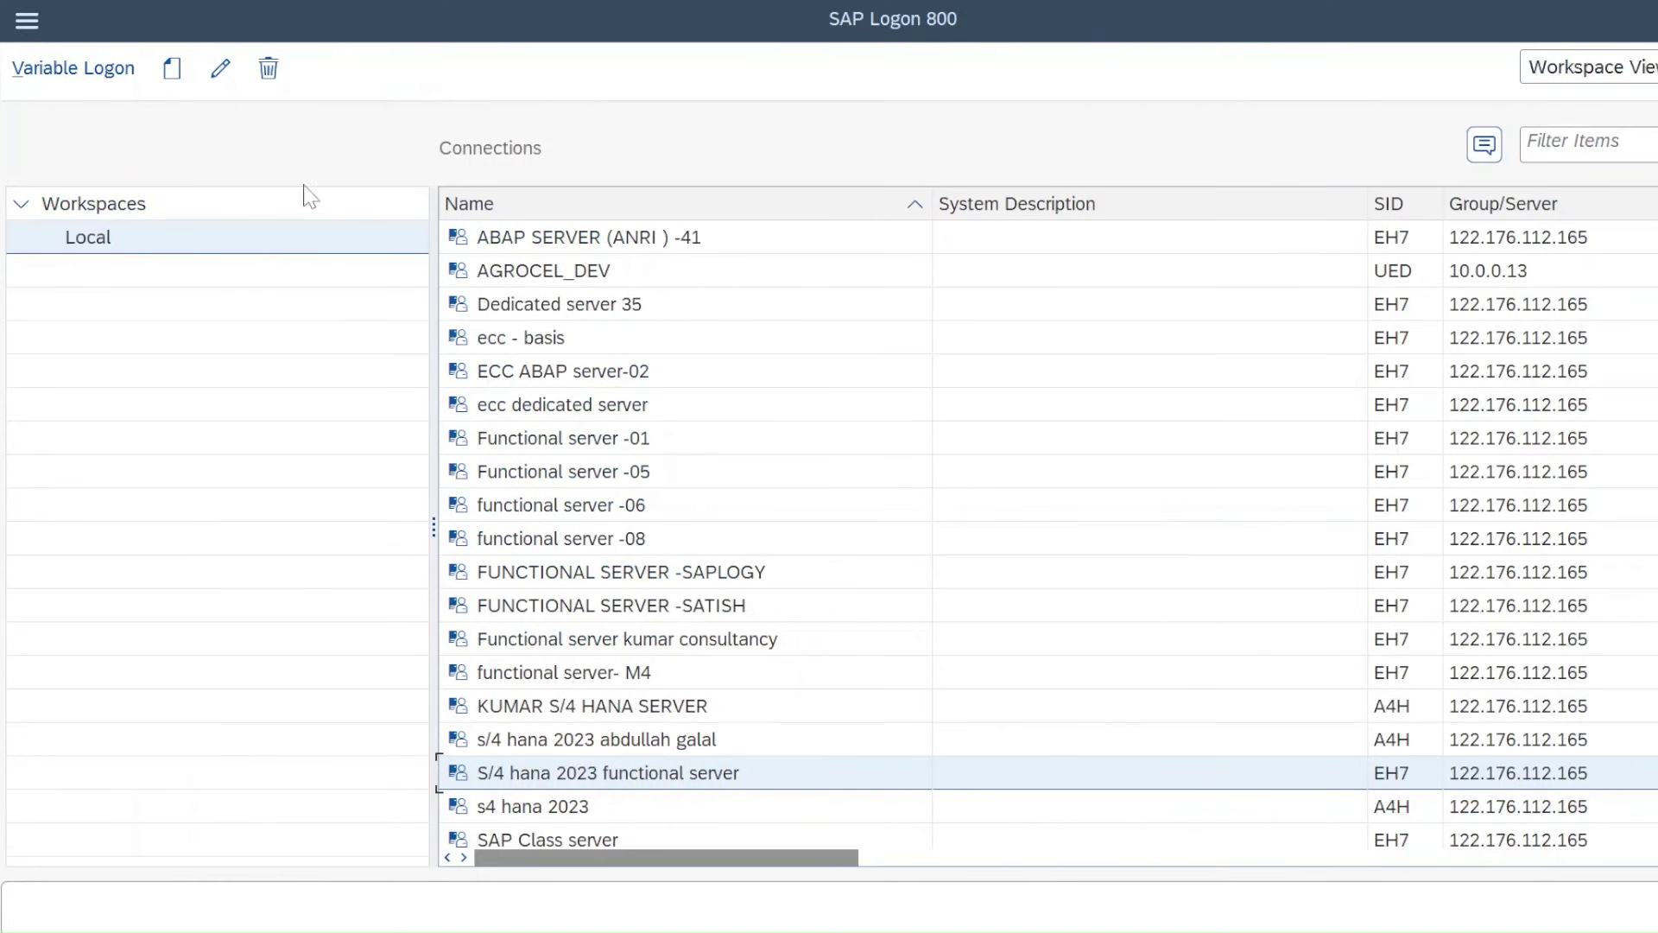